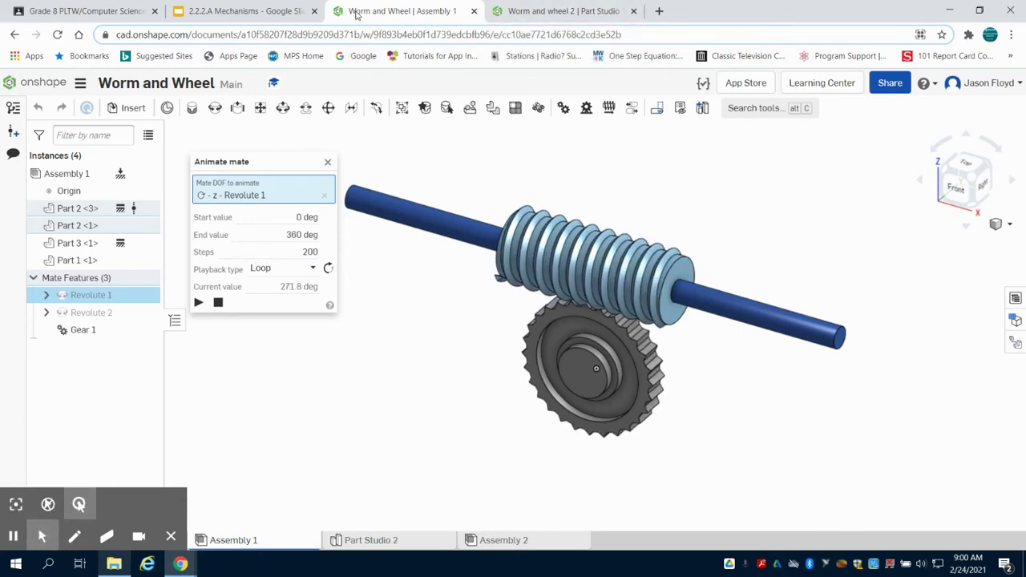
# Close the Worm and Wheel Assembly 1 tab to show the empty Worm and wheel 2 Part Studio
pyautogui.click(474, 10)
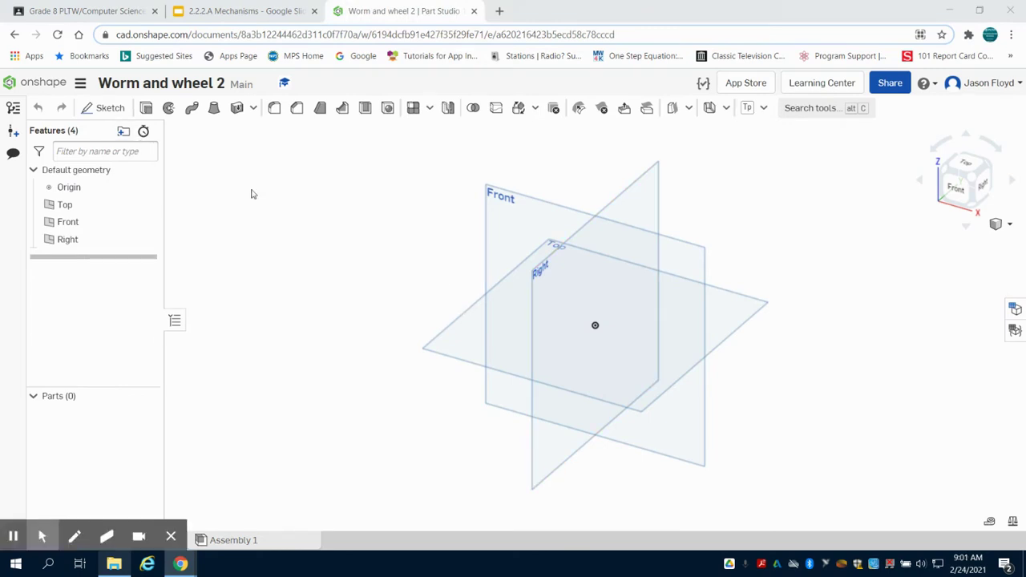
# Sketch a 0.75-diameter circle centered on the origin on the Top plane
pyautogui.click(69, 187)
pyautogui.click(105, 107)
pyautogui.click(504, 319)
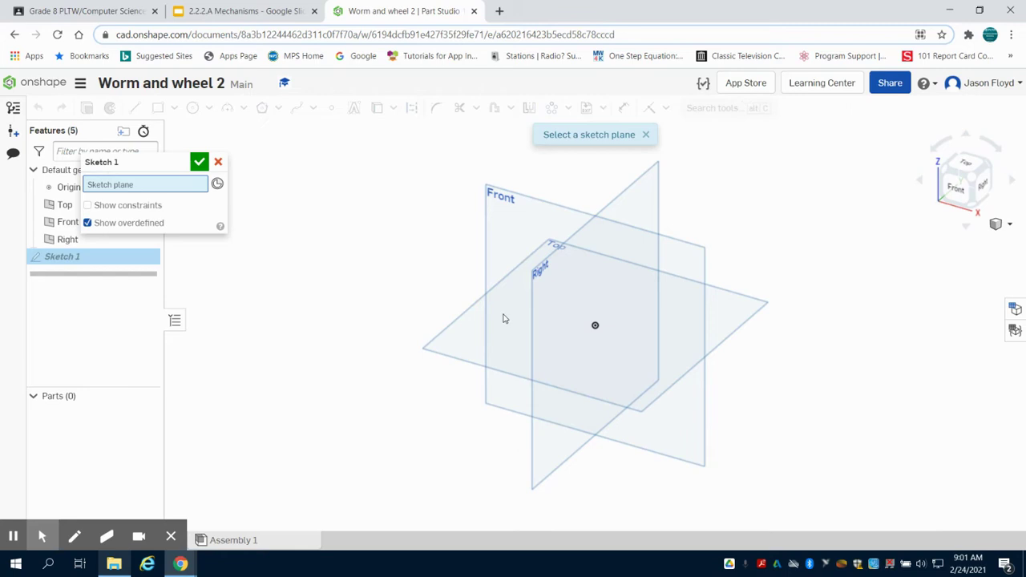
pyautogui.click(966, 161)
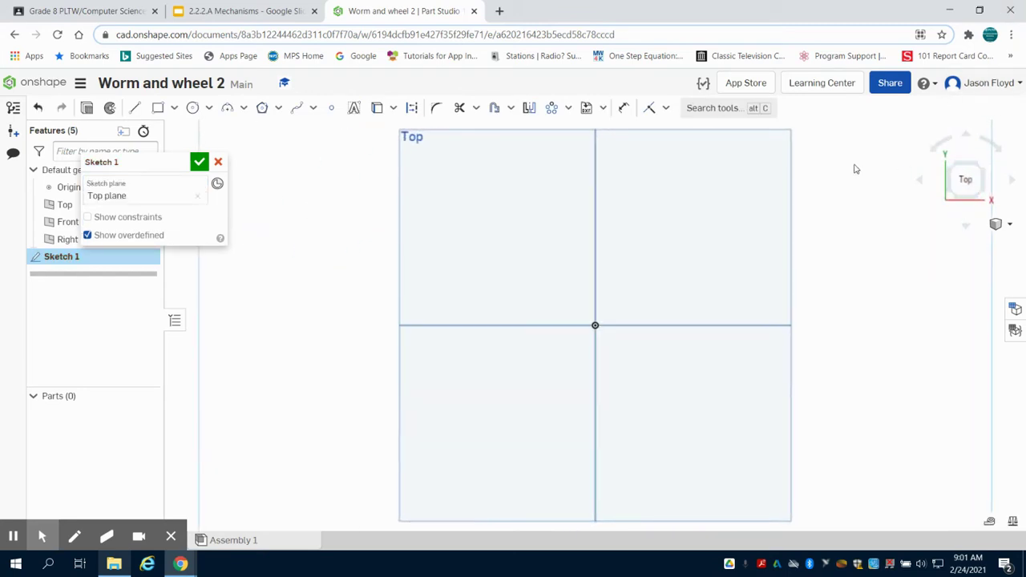
pyautogui.click(192, 107)
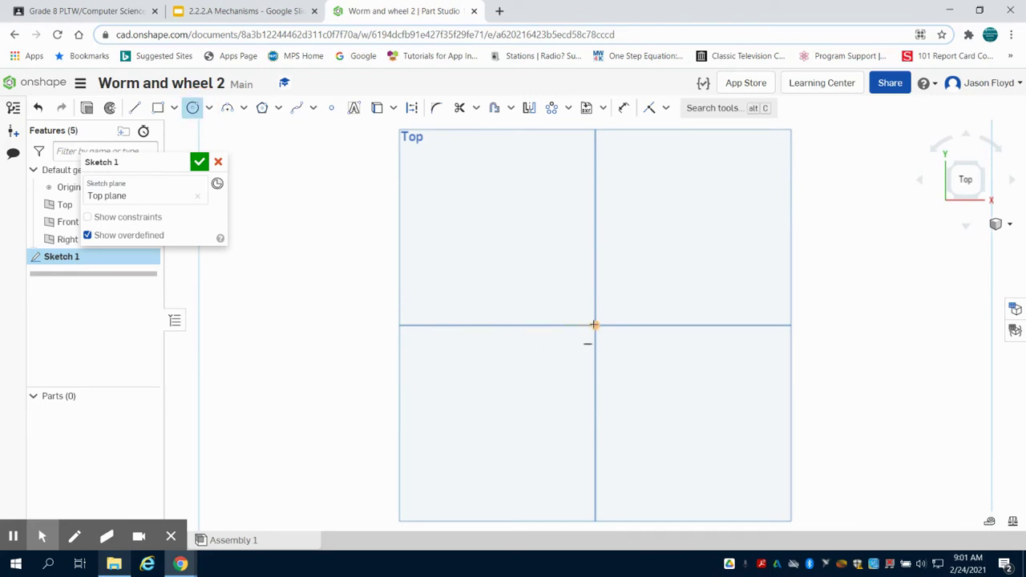
pyautogui.click(595, 325)
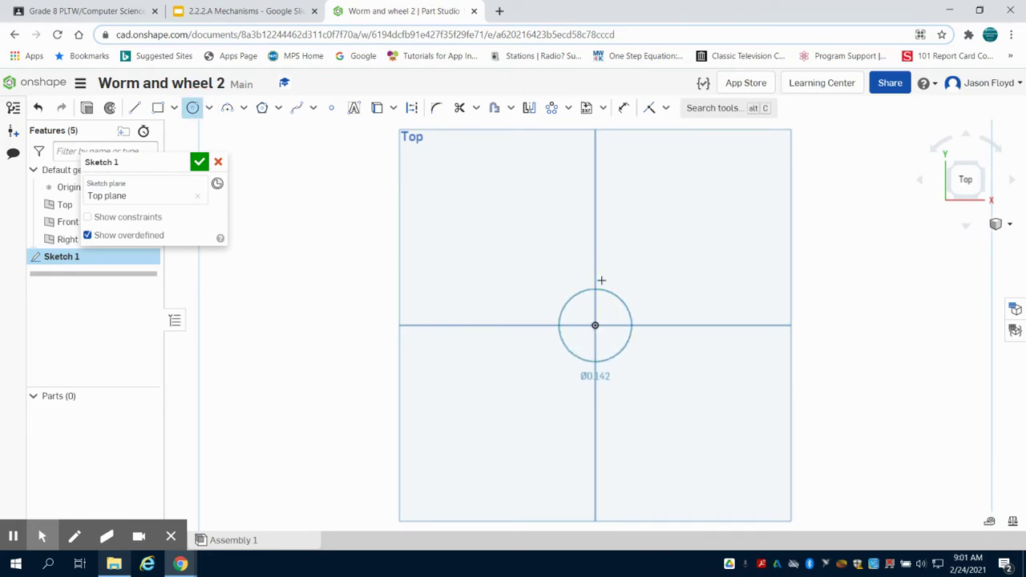
pyautogui.click(601, 261)
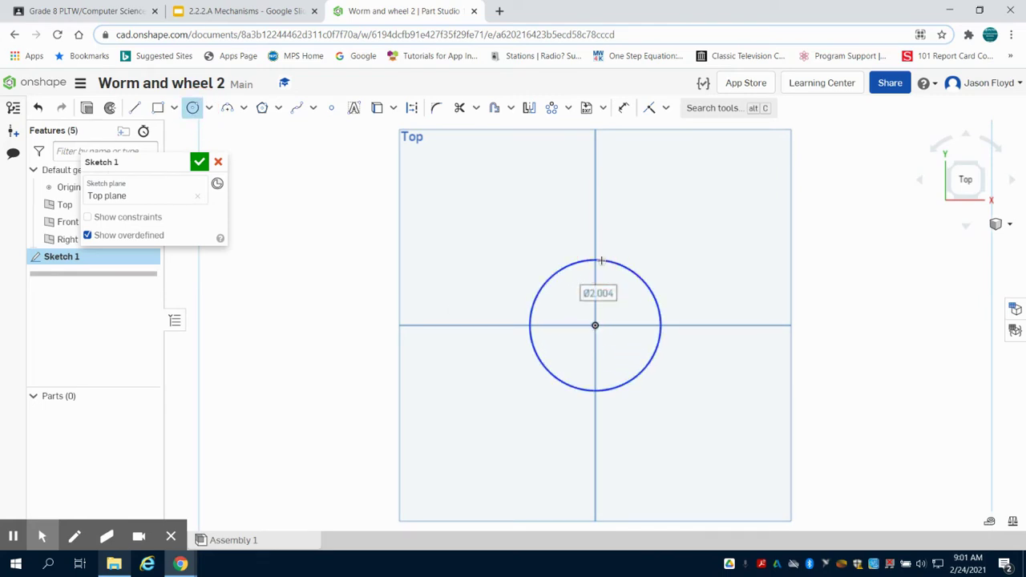
pyautogui.write('.75')
pyautogui.press('Return')
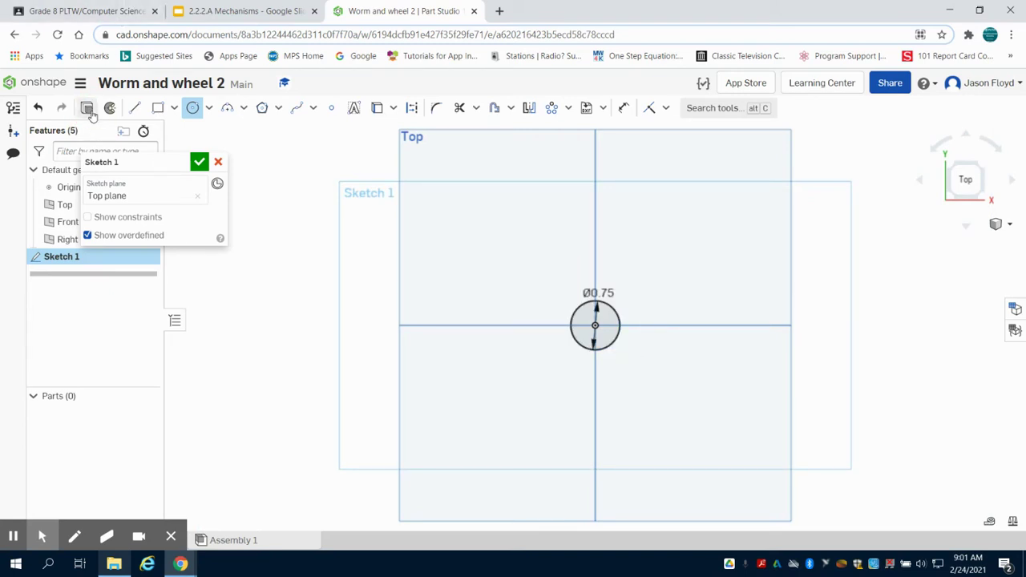
# Extrude the circle 1 in into a solid cylinder, Part 1
pyautogui.click(199, 162)
pyautogui.hotkey('shift', 'e')
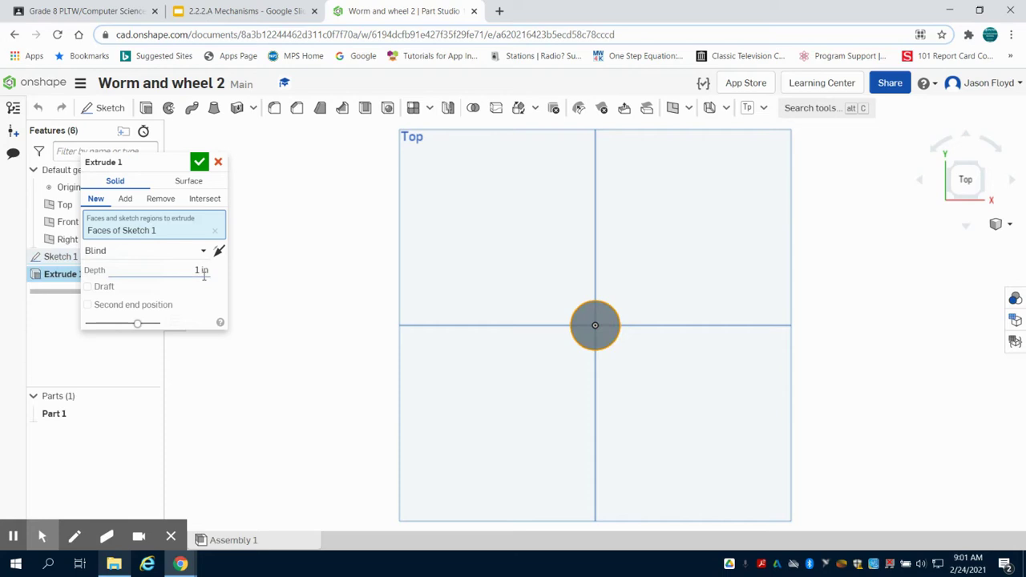
pyautogui.click(202, 271)
pyautogui.press('Return')
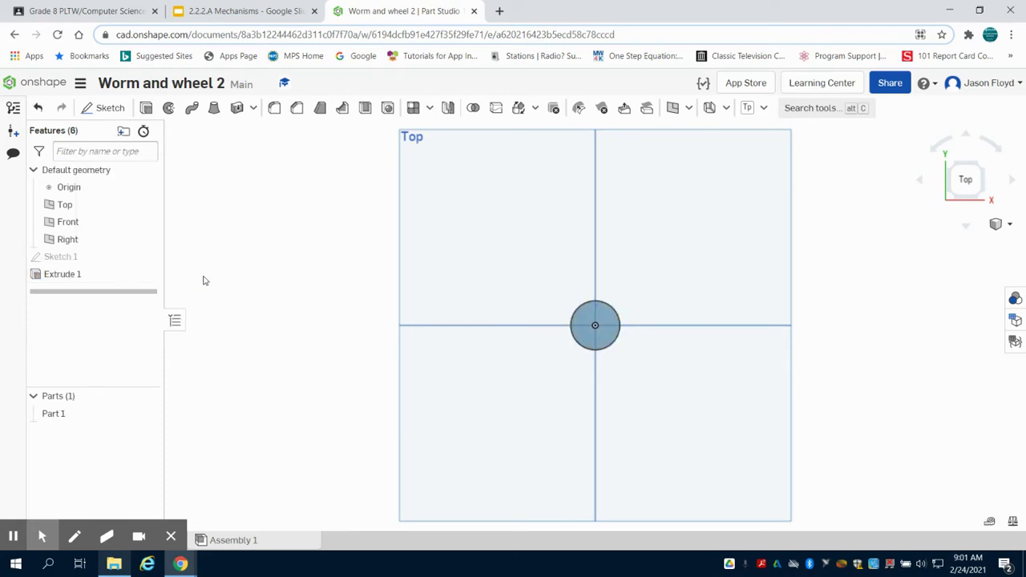
# Wrap a clockwise helix of 10 revolutions around the cylinder's face
pyautogui.click(989, 197)
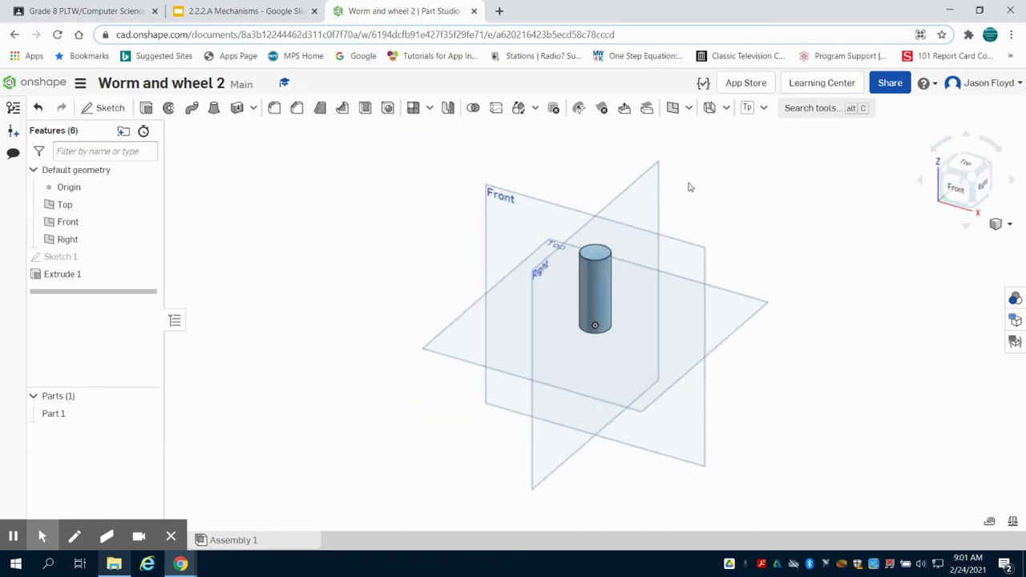
pyautogui.click(688, 109)
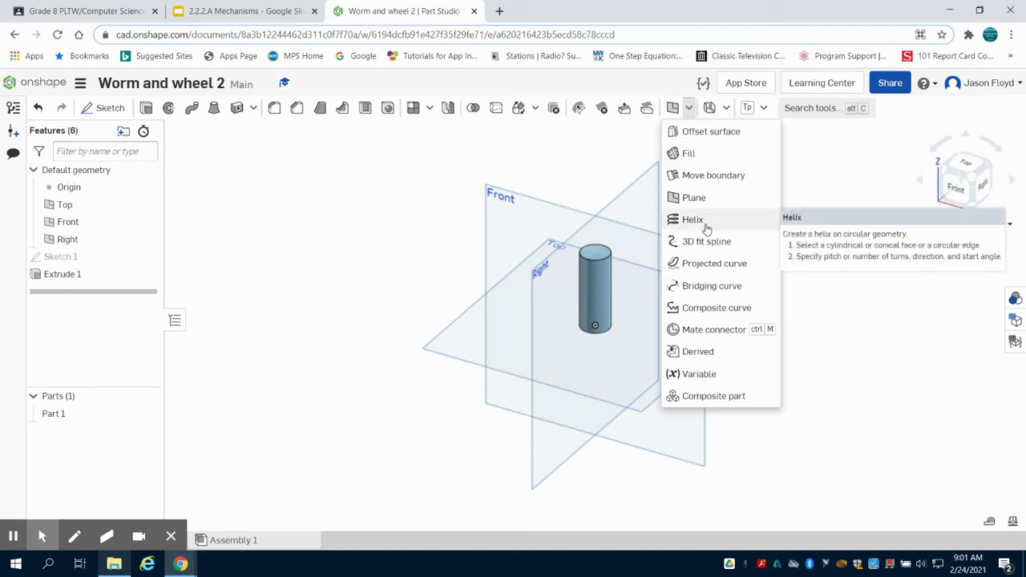
pyautogui.click(693, 222)
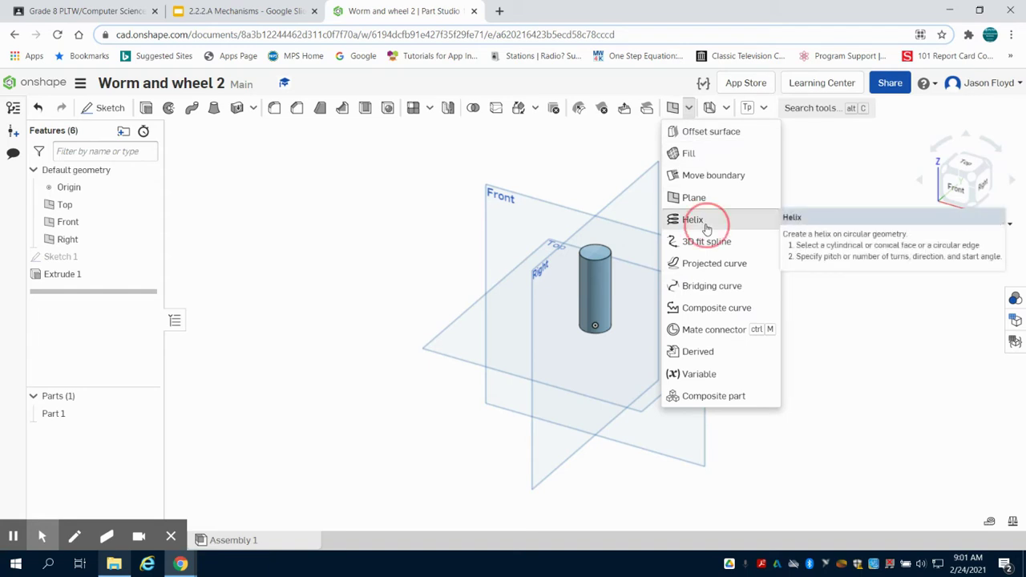
pyautogui.click(595, 286)
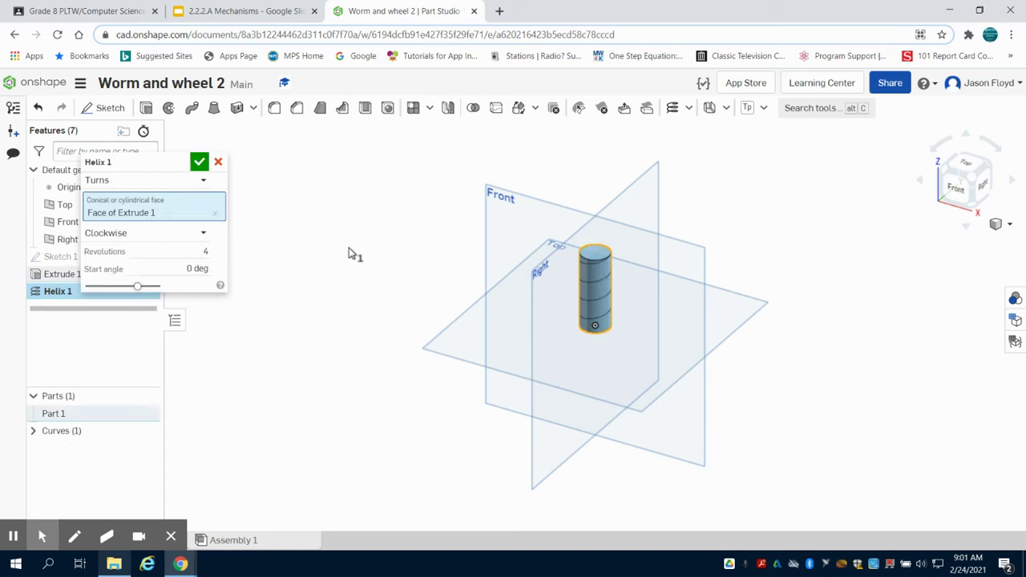
pyautogui.click(212, 252)
pyautogui.doubleClick(195, 250)
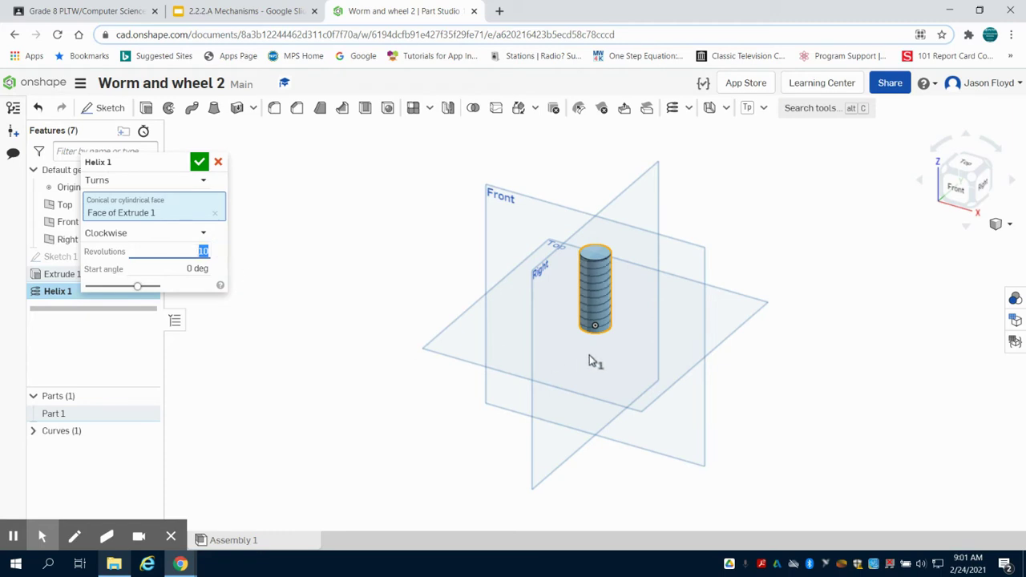
pyautogui.click(199, 163)
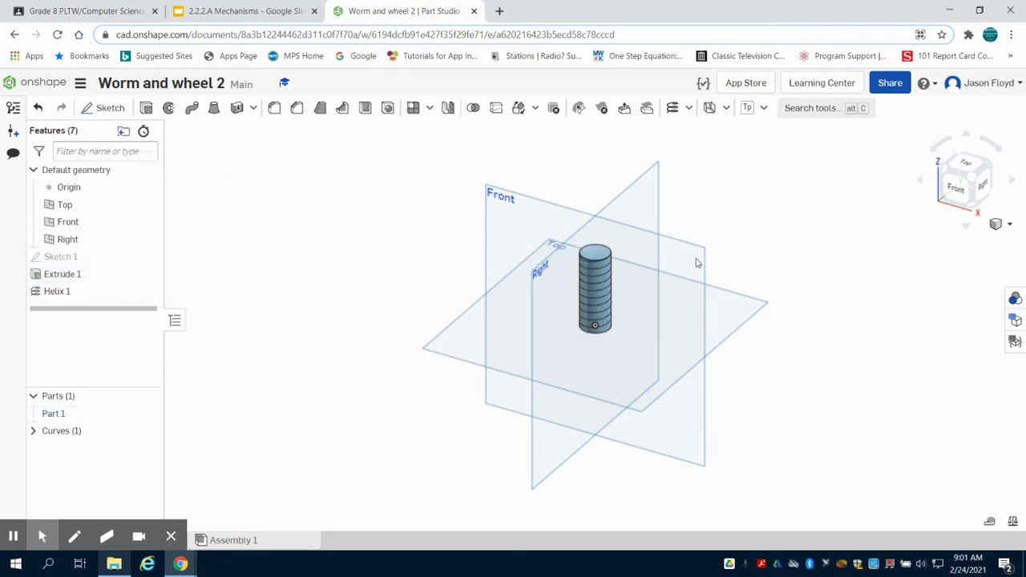
pyautogui.scroll(3, 698, 263)
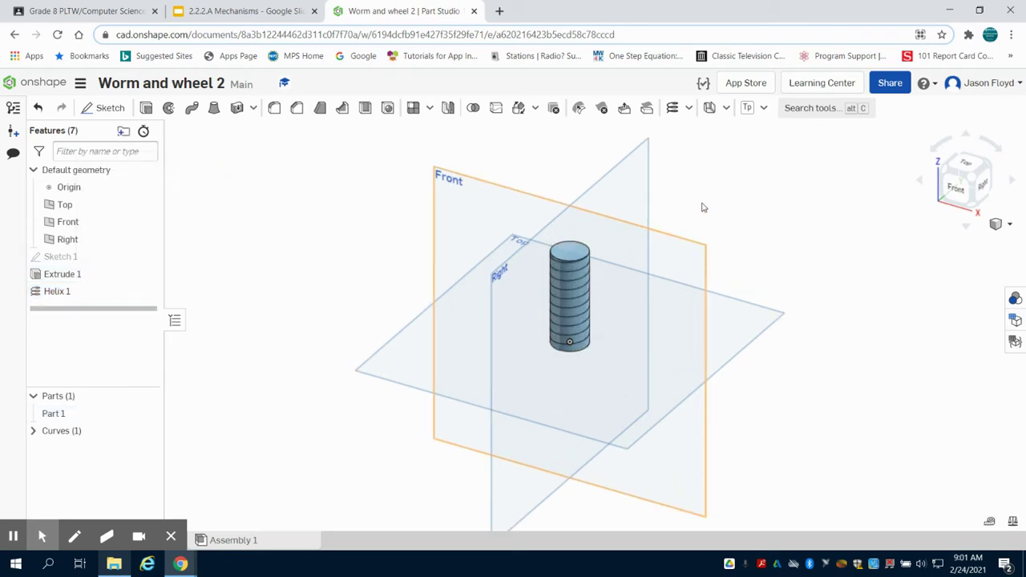
# Create a reference plane on the helix edge at its end vertex
pyautogui.click(690, 108)
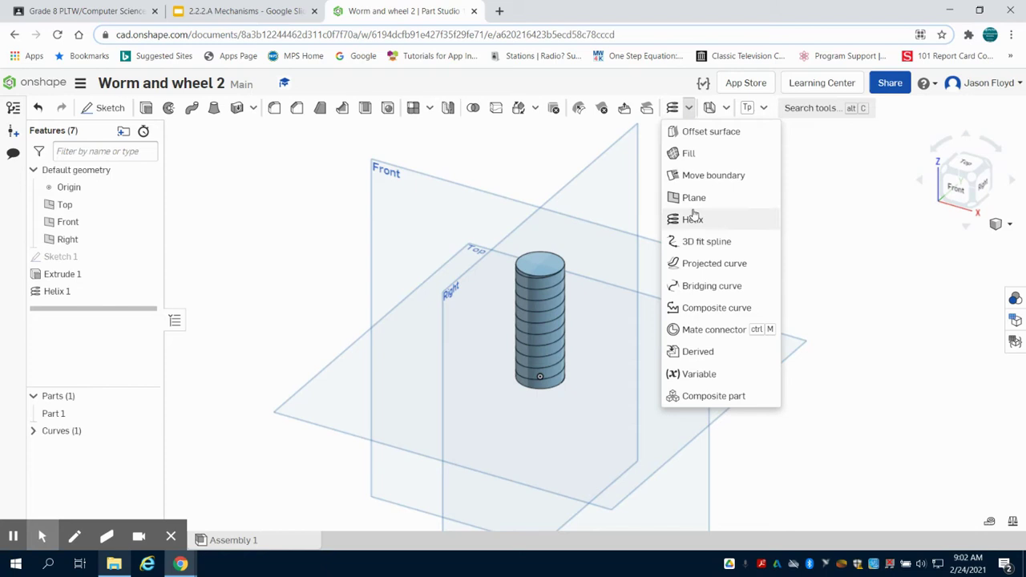
pyautogui.click(693, 198)
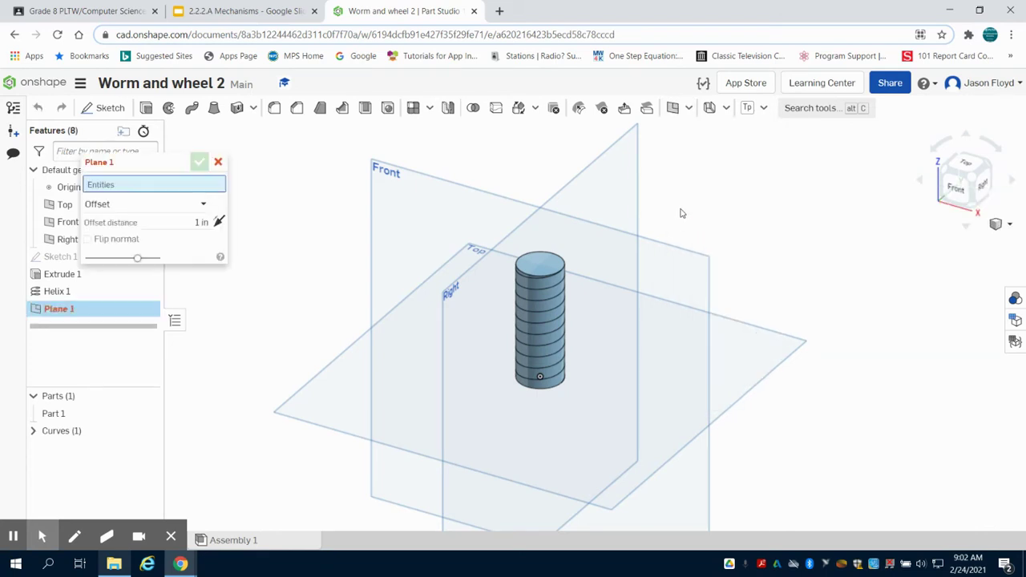
pyautogui.click(553, 343)
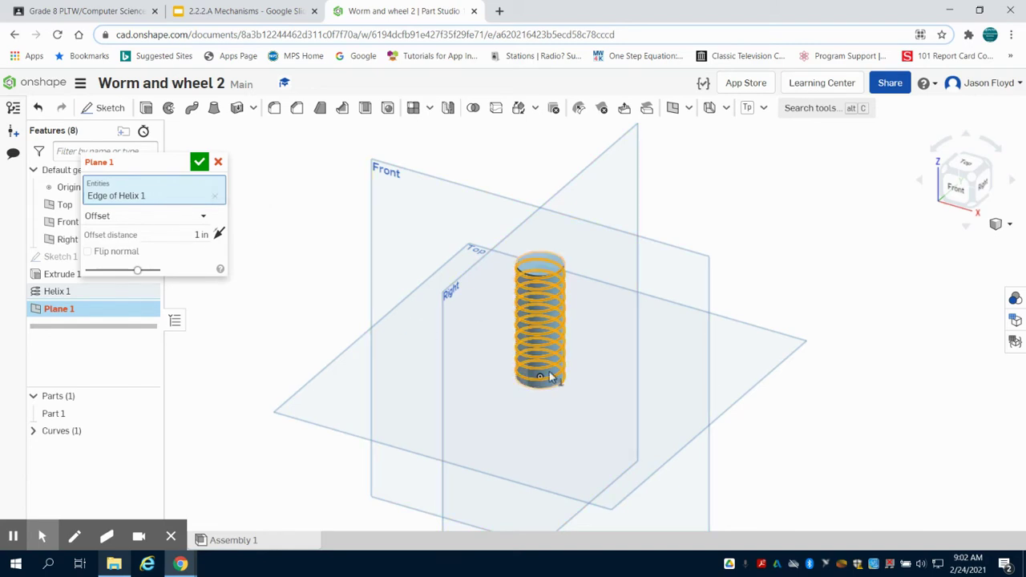
pyautogui.scroll(10, 565, 393)
pyautogui.scroll(3, 633, 399)
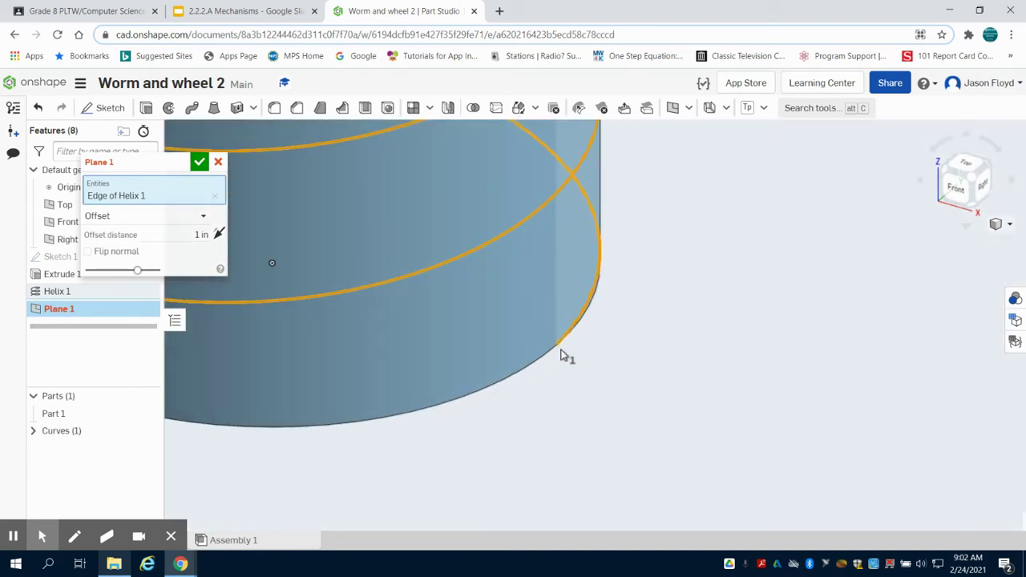
pyautogui.click(559, 348)
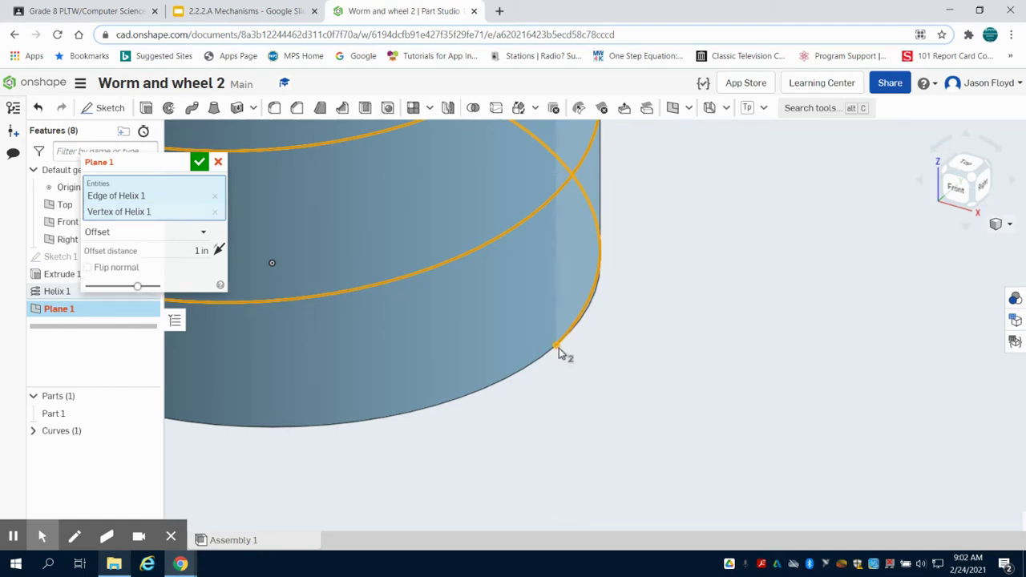
pyautogui.click(199, 162)
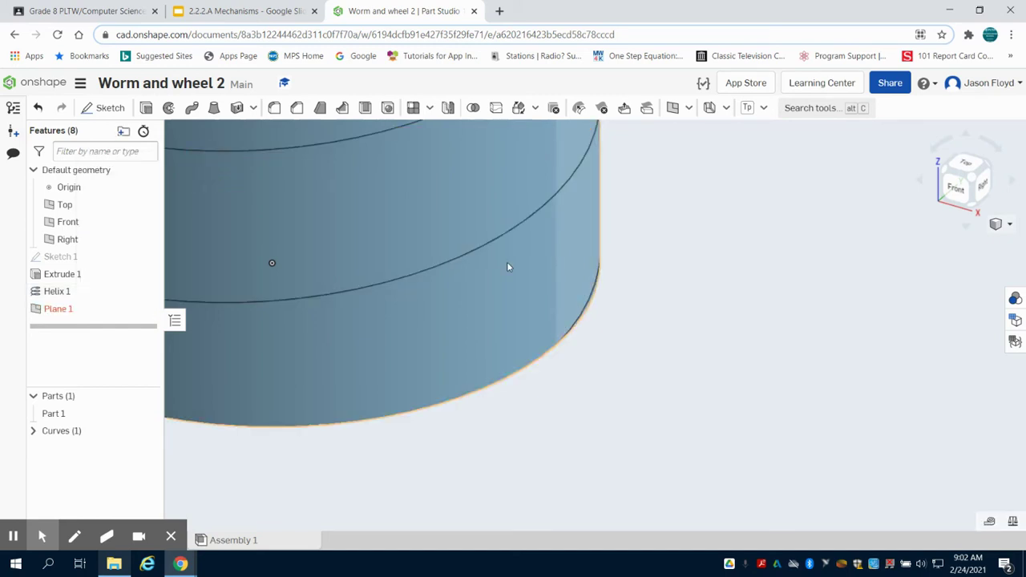
pyautogui.scroll(-5, 514, 269)
pyautogui.scroll(-5, 514, 271)
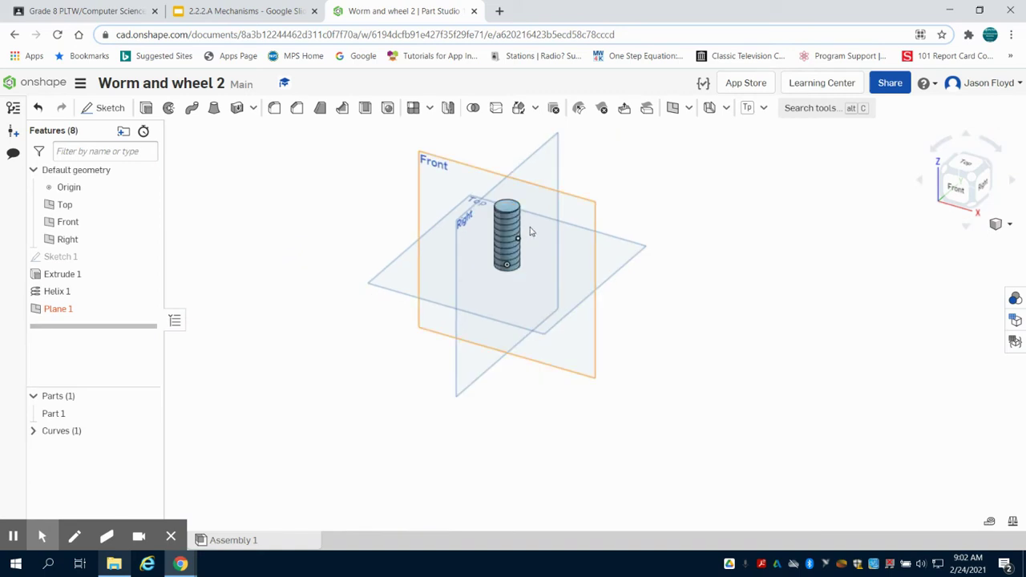
# Change Plane 1 to the Curve point type at the helix point, then orbit to inspect it
pyautogui.doubleClick(60, 310)
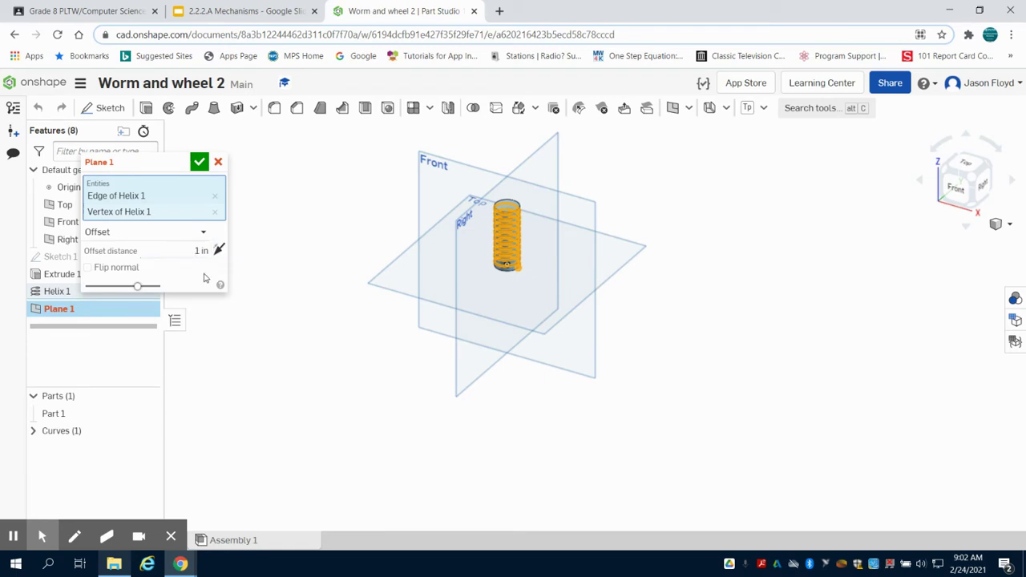
pyautogui.click(200, 232)
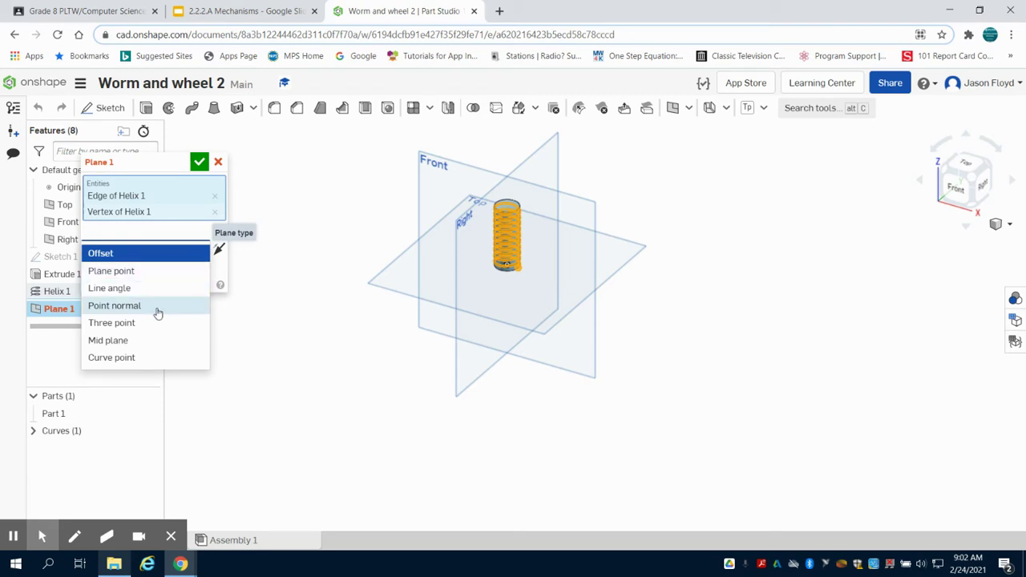
pyautogui.click(183, 230)
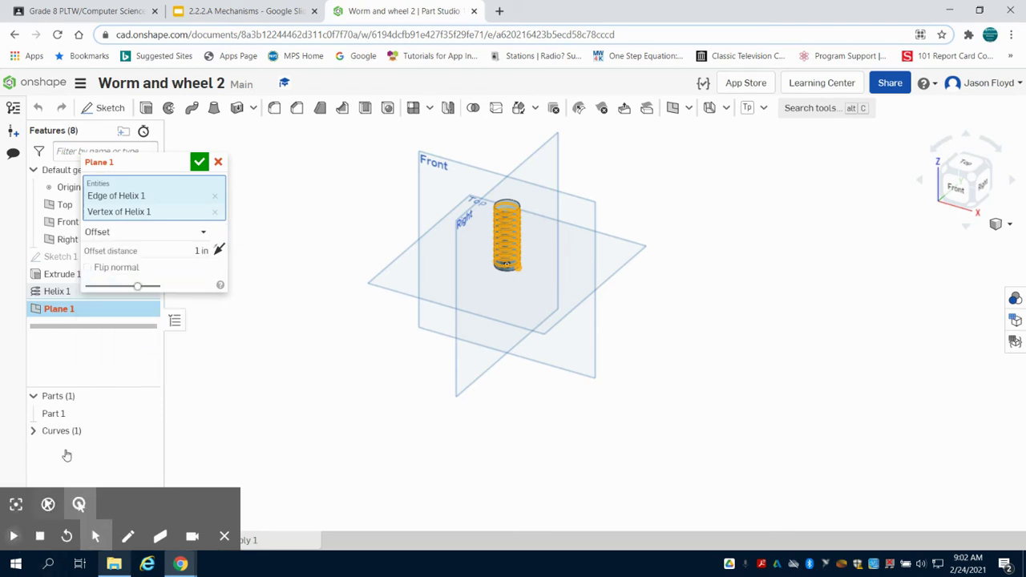
pyautogui.click(183, 230)
pyautogui.click(164, 360)
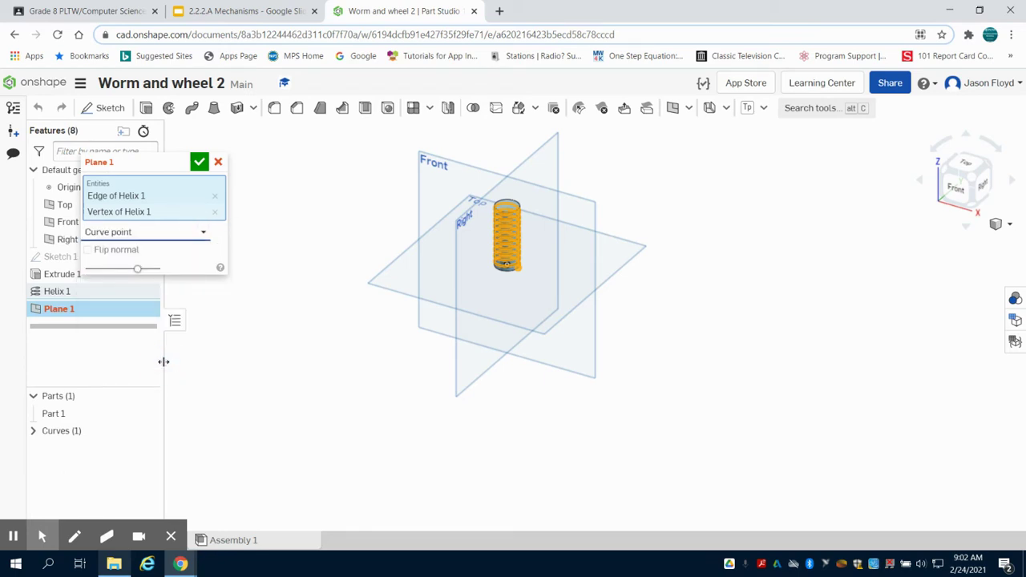
pyautogui.click(199, 162)
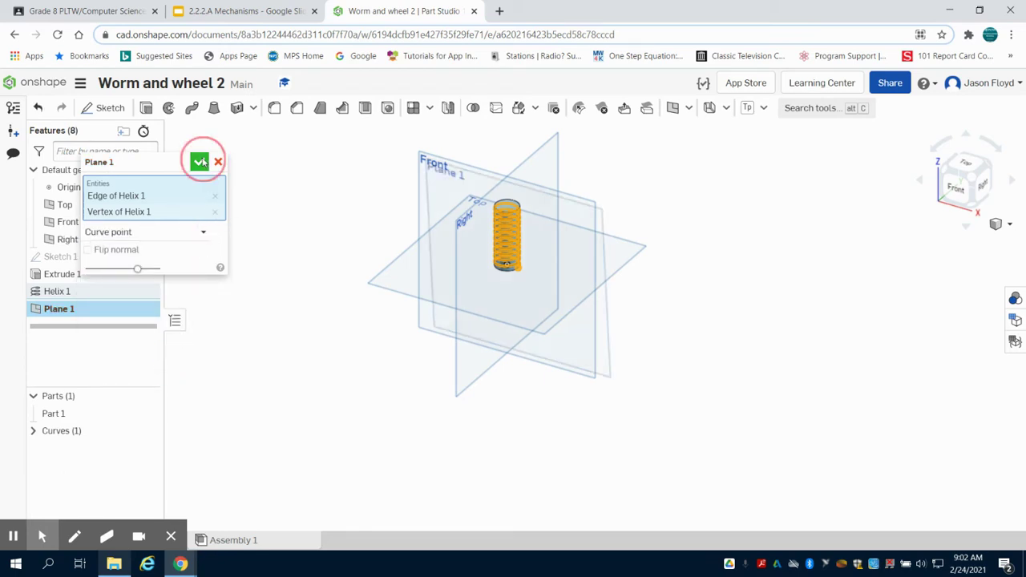
pyautogui.moveTo(783, 364); pyautogui.dragTo(730, 358, button='right')
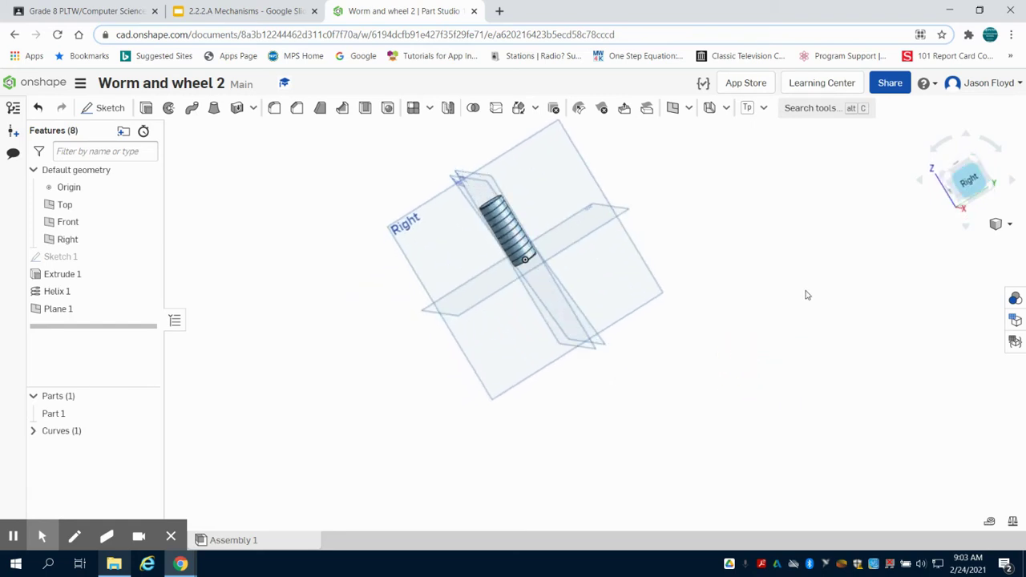
pyautogui.moveTo(805, 293); pyautogui.dragTo(892, 188, button='right')
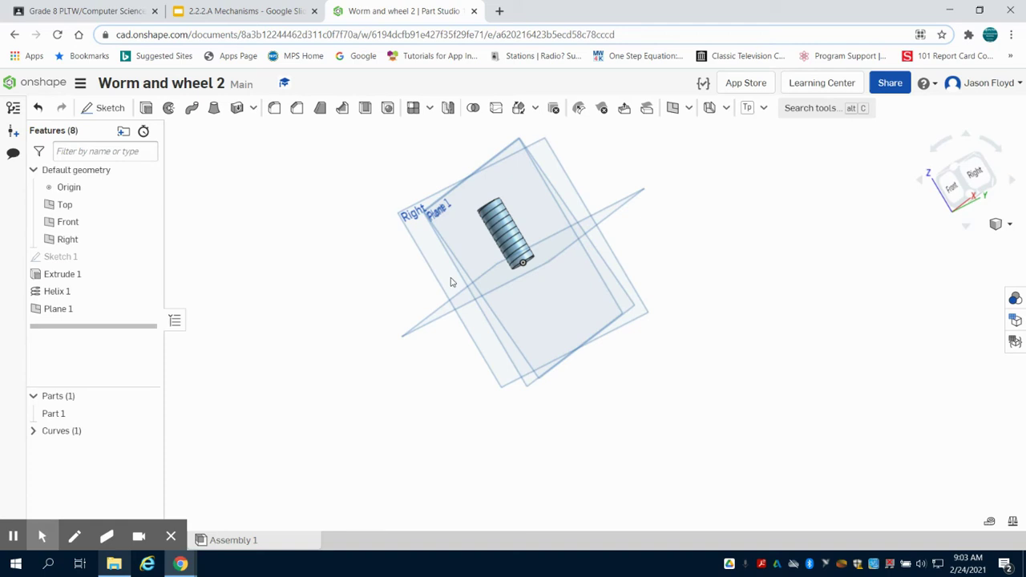
# Start Sketch 2 on Plane 1, viewed face-on and zoomed in near the origin
pyautogui.click(103, 108)
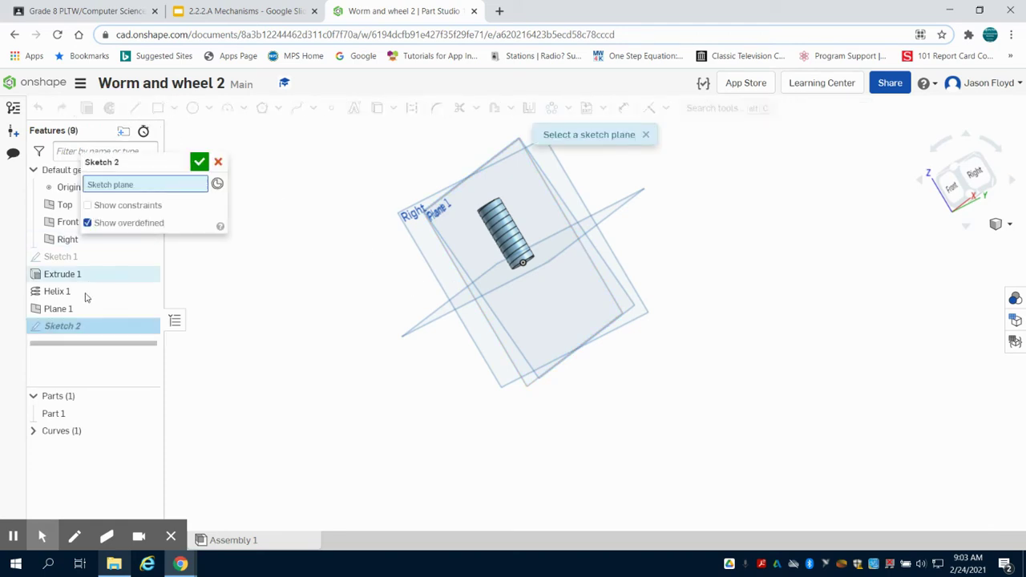
pyautogui.click(69, 313)
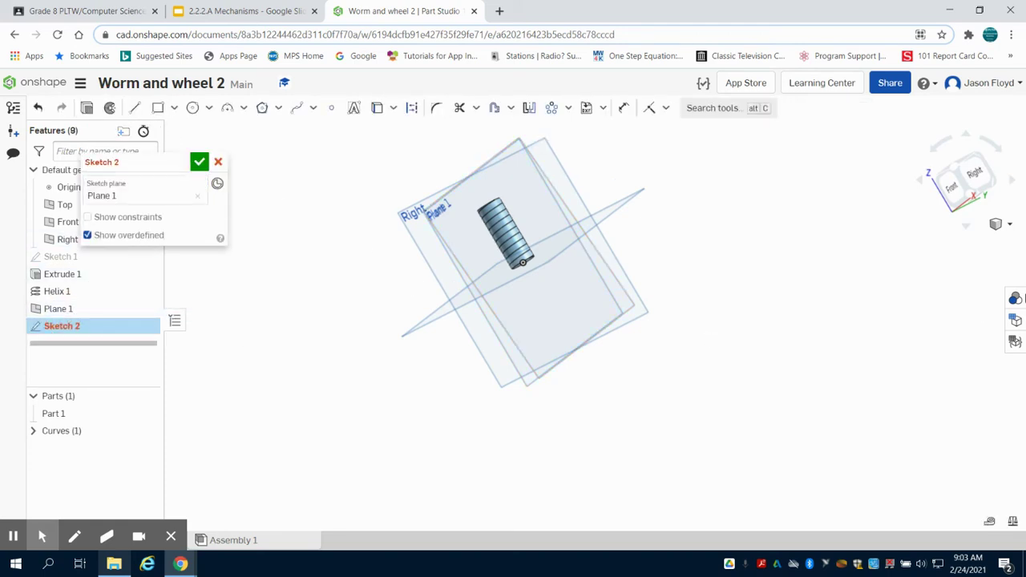
pyautogui.click(954, 193)
pyautogui.moveTo(841, 259); pyautogui.dragTo(825, 268, button='right')
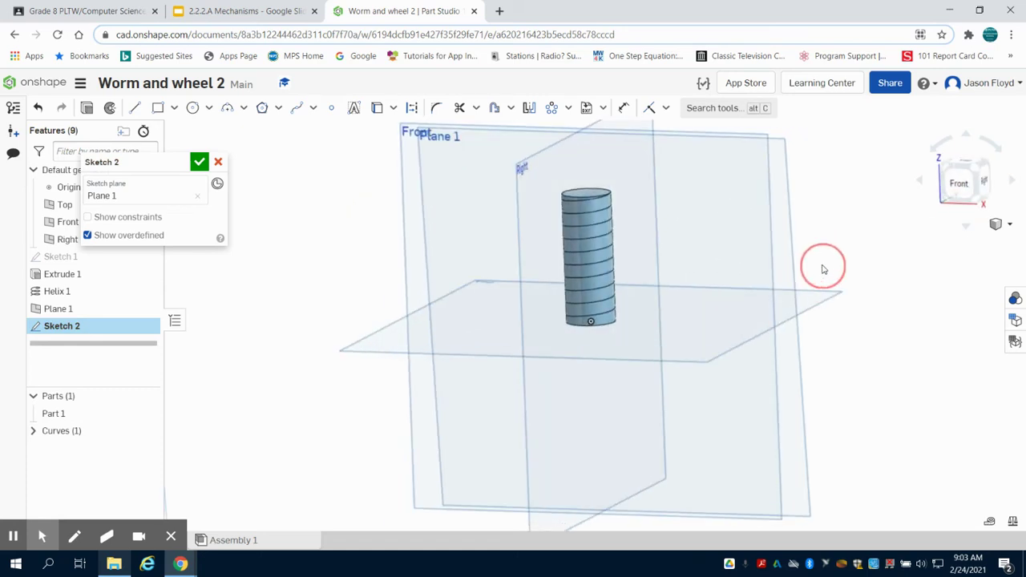
pyautogui.click(960, 185)
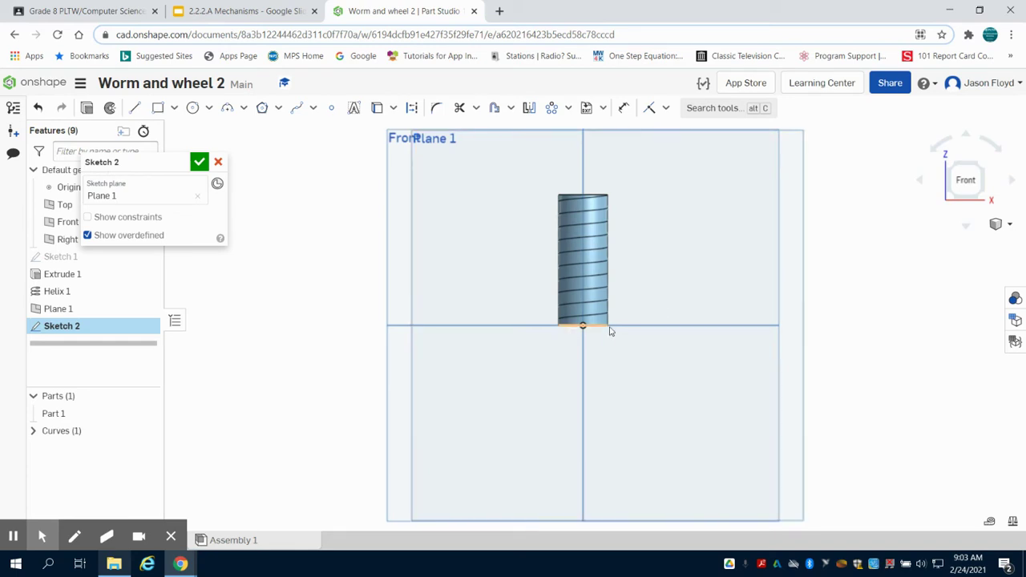
pyautogui.scroll(10, 609, 328)
pyautogui.scroll(2, 609, 328)
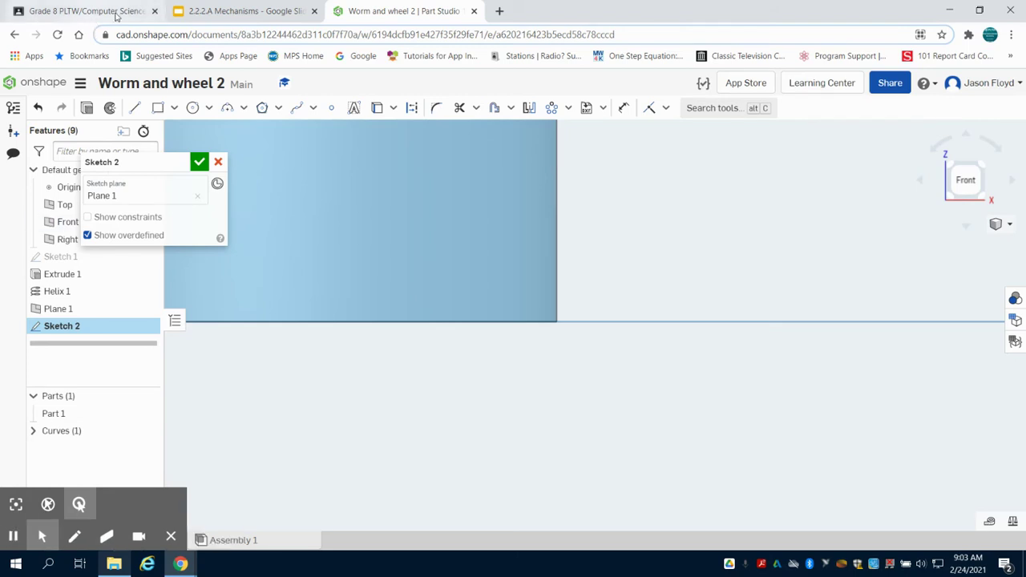
# Draw a closed three-line triangle against the cylinder's right edge at its base
pyautogui.press('l')
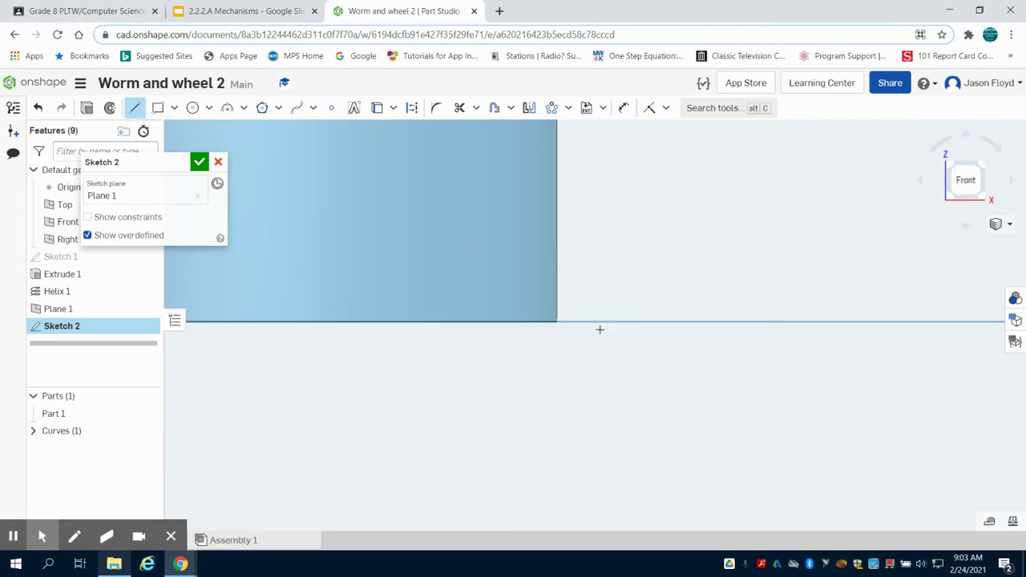
pyautogui.click(555, 321)
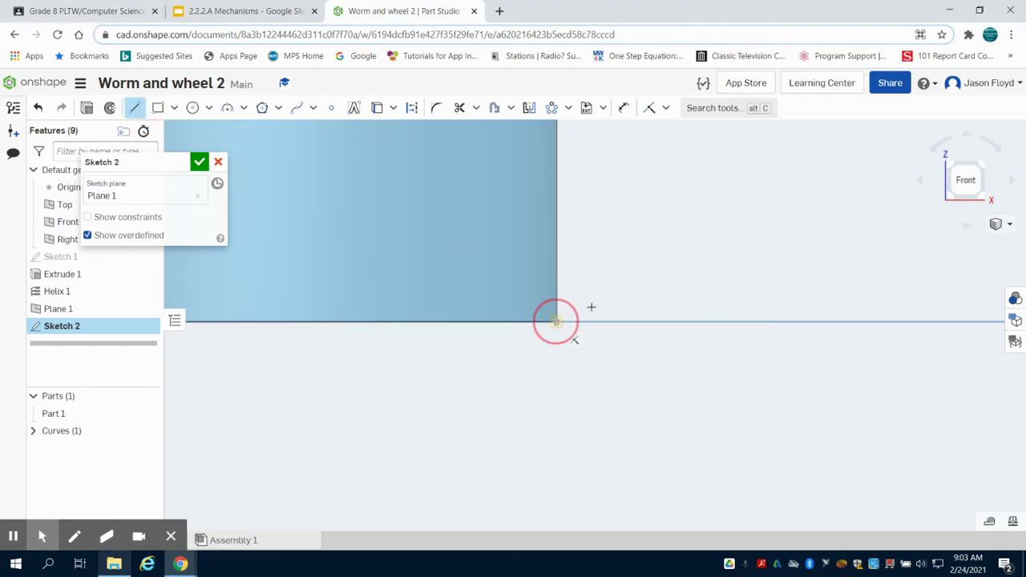
pyautogui.click(641, 283)
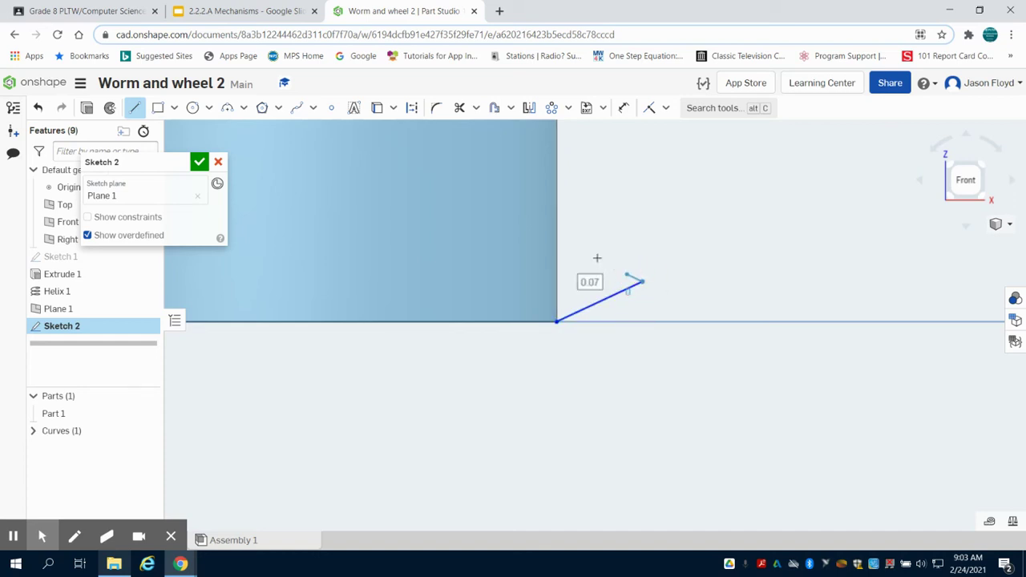
pyautogui.click(559, 241)
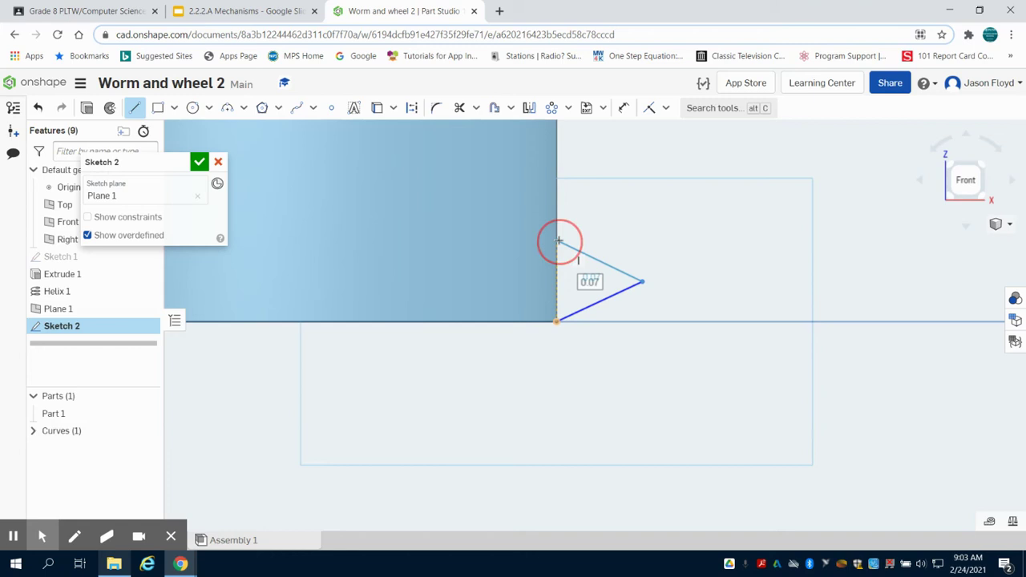
pyautogui.click(557, 320)
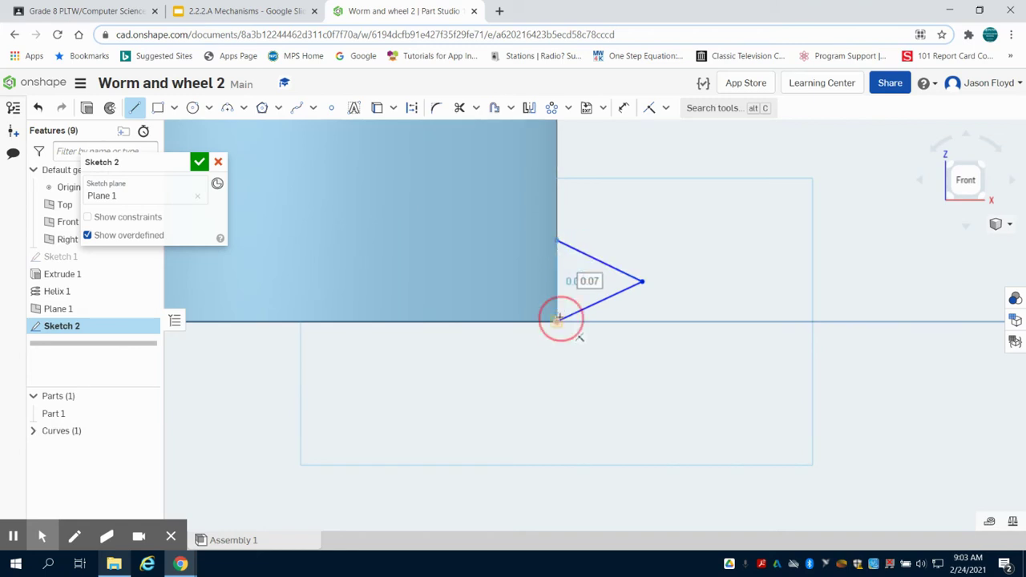
pyautogui.click(651, 108)
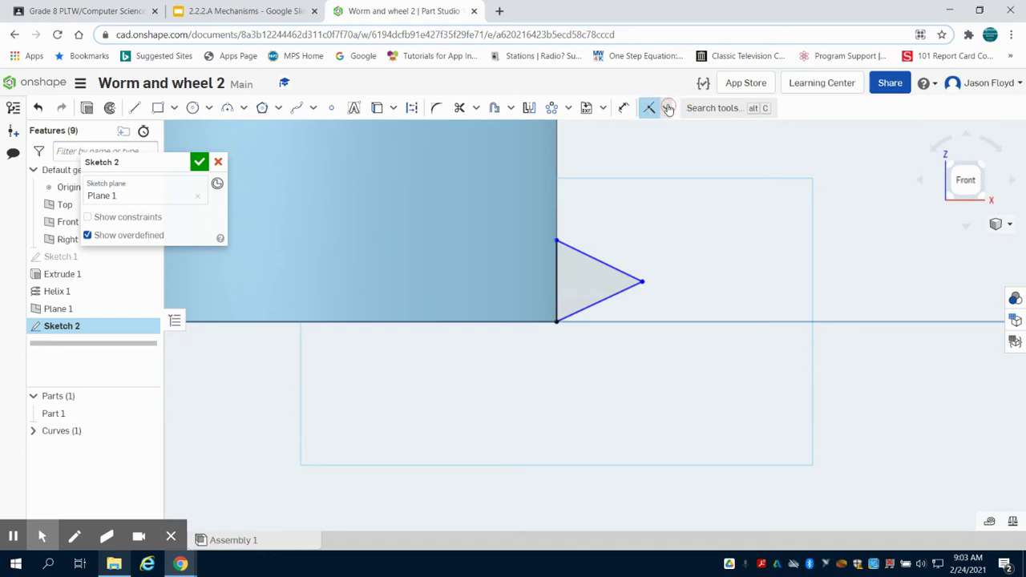
# Constrain the triangle's two slanted sides to be equal
pyautogui.click(668, 108)
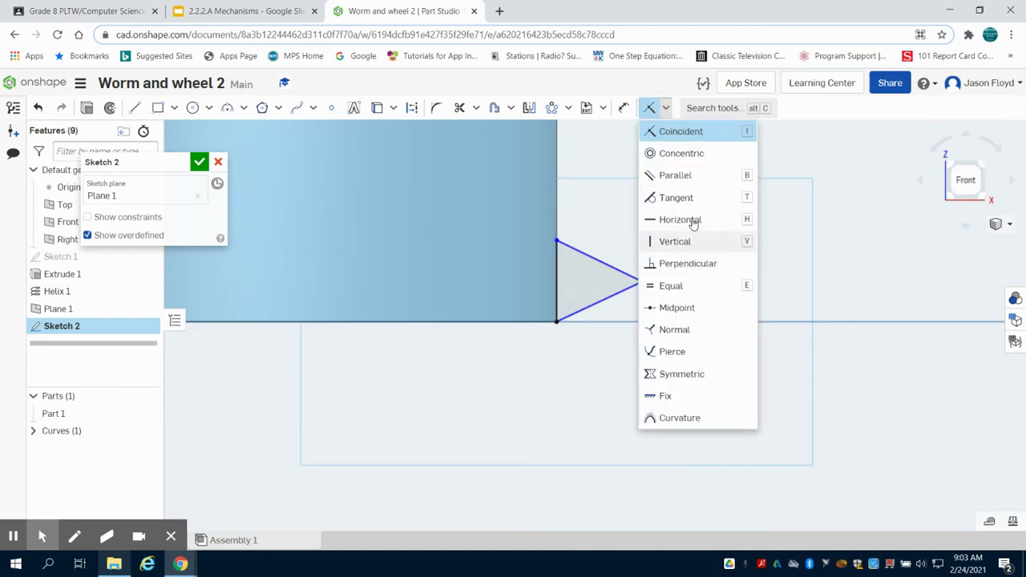
pyautogui.click(694, 288)
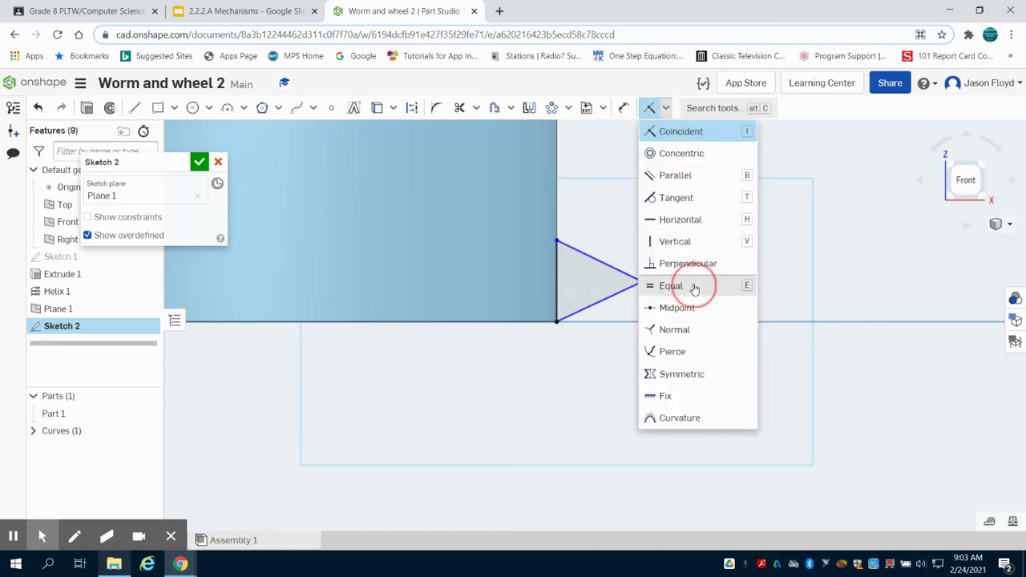
pyautogui.click(622, 289)
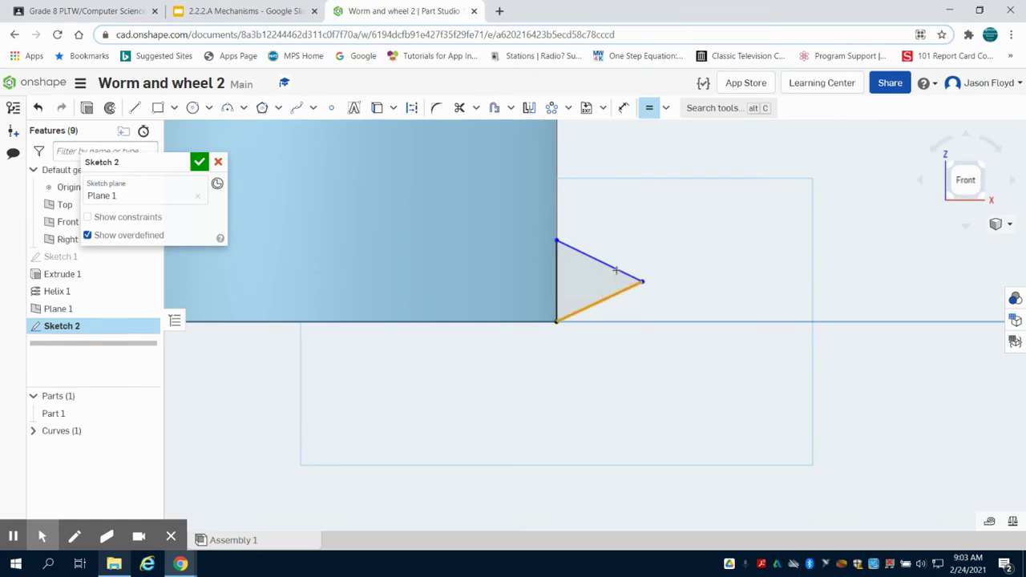
pyautogui.click(615, 268)
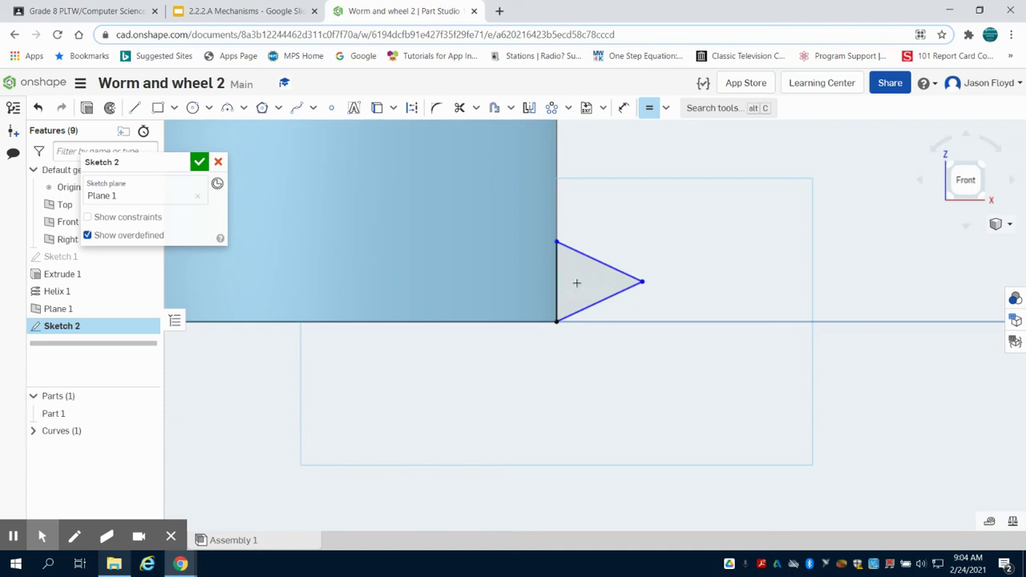
pyautogui.click(649, 108)
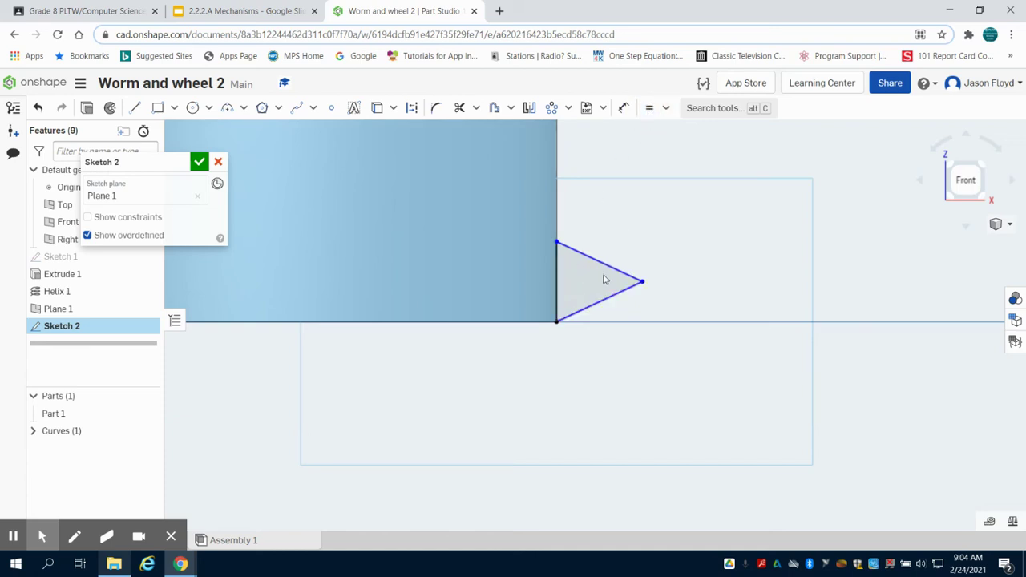
# Dimension the triangle's vertical side to 0.11 in
pyautogui.click(558, 268)
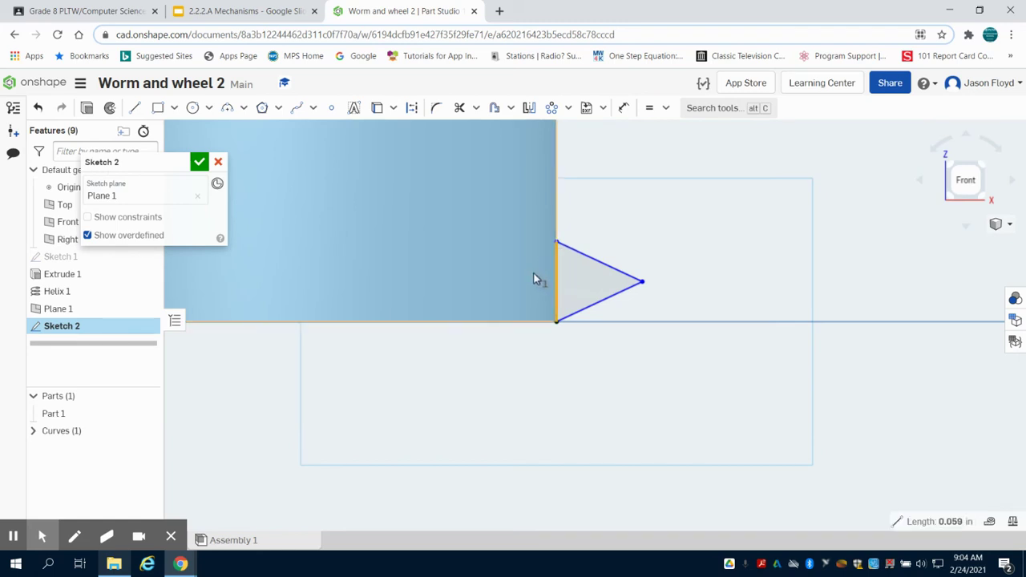
pyautogui.click(624, 108)
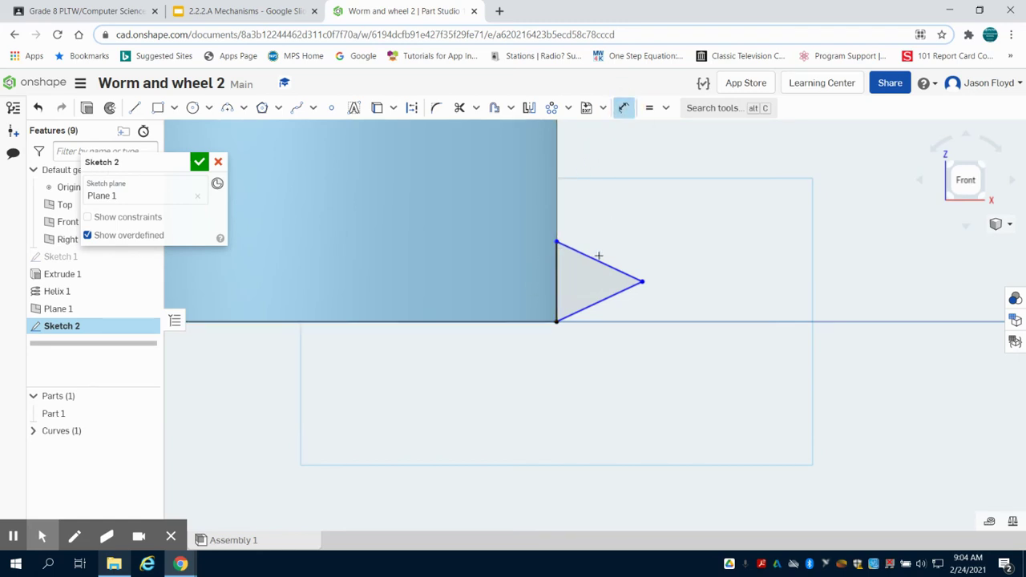
pyautogui.click(552, 267)
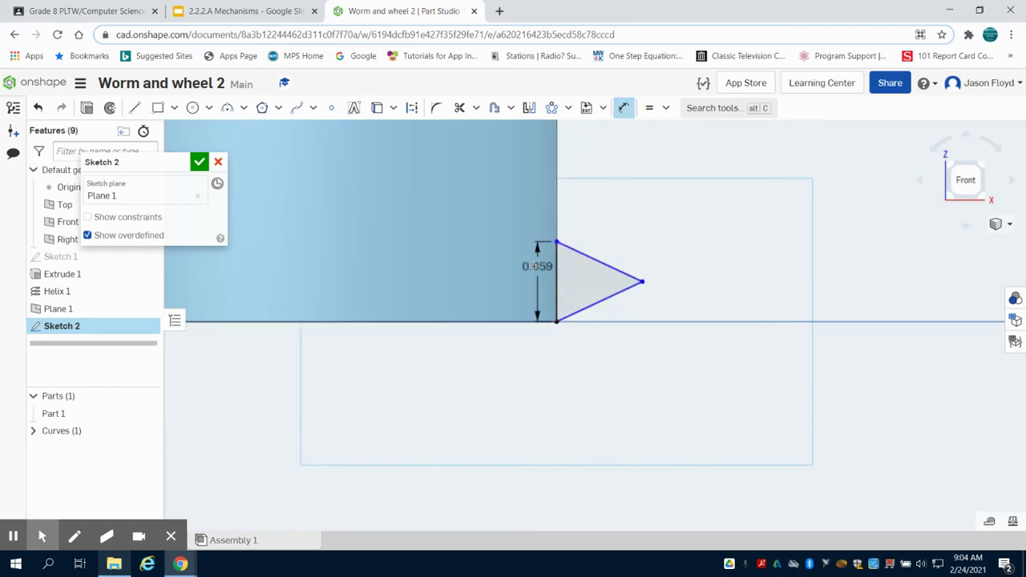
pyautogui.click(522, 278)
pyautogui.press('BackSpace')
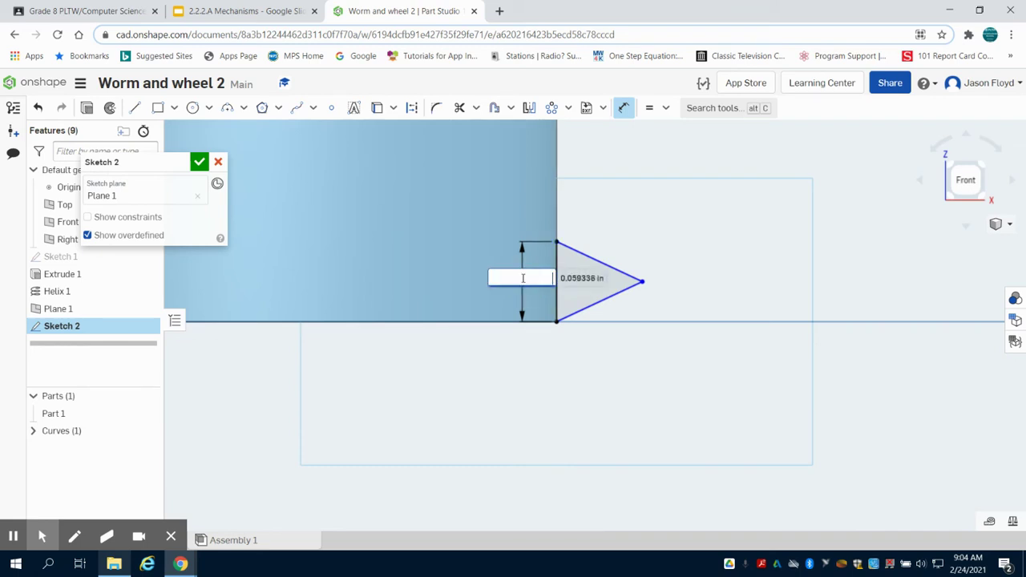
pyautogui.write('.11')
pyautogui.press('Return')
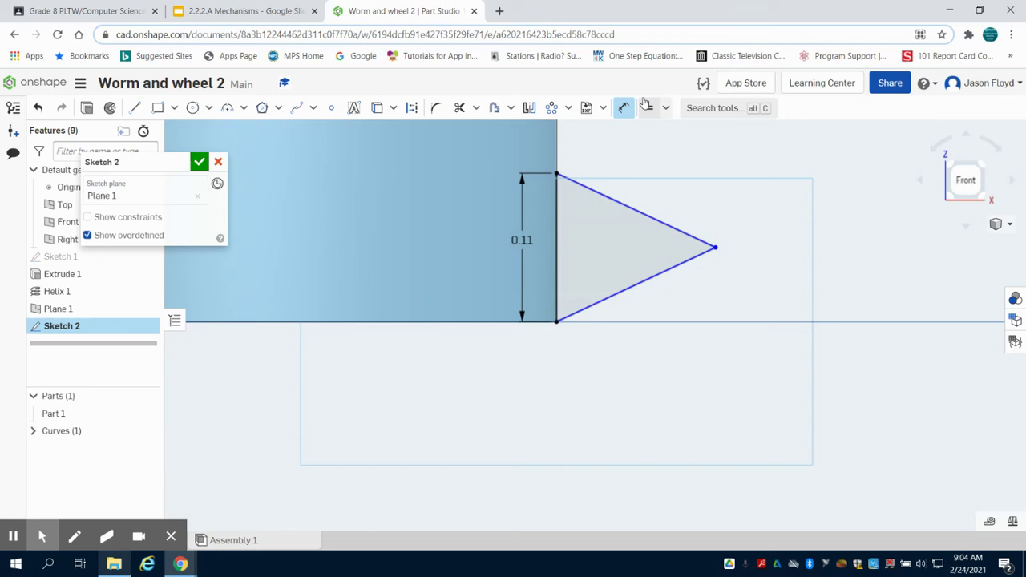
# Attempt dimensions on the triangle's lower edge and tip, discarding the unwanted vertical one
pyautogui.click(664, 271)
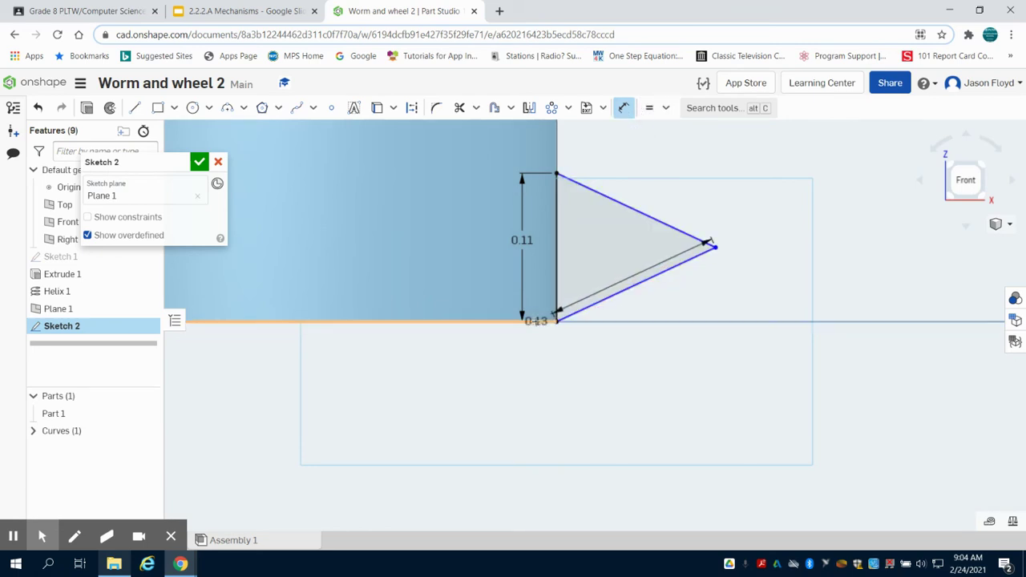
pyautogui.click(546, 322)
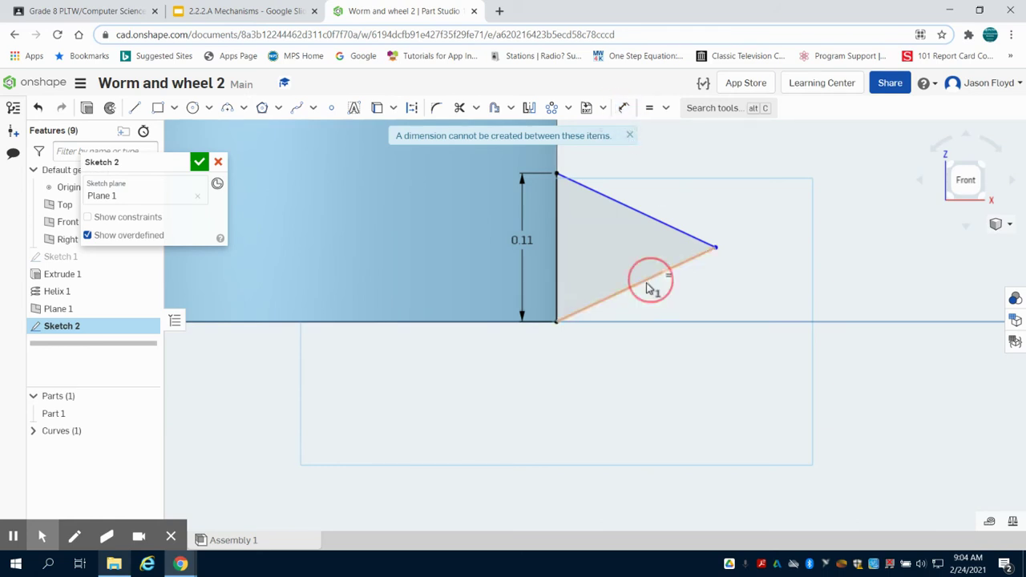
pyautogui.click(599, 322)
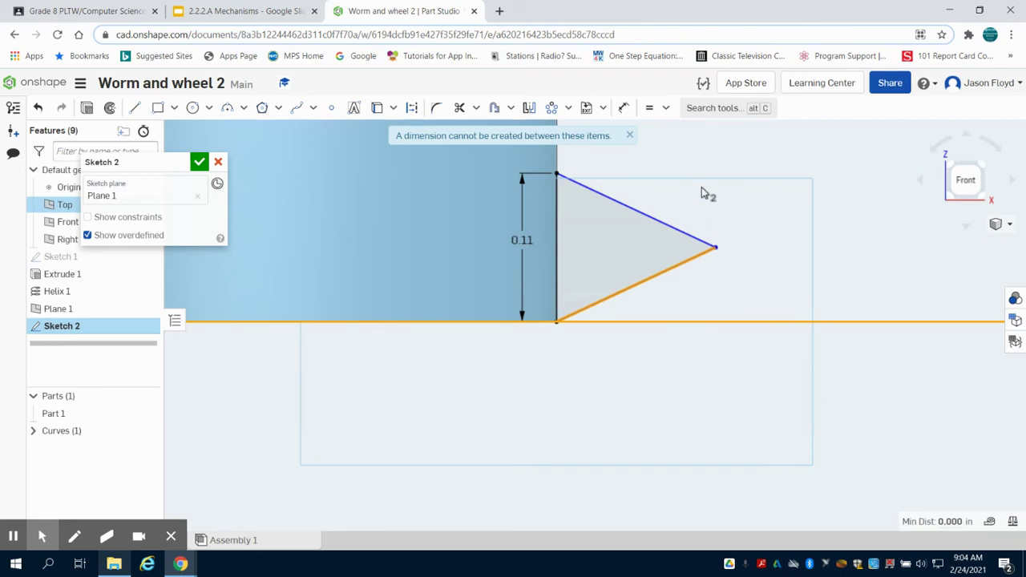
pyautogui.click(623, 108)
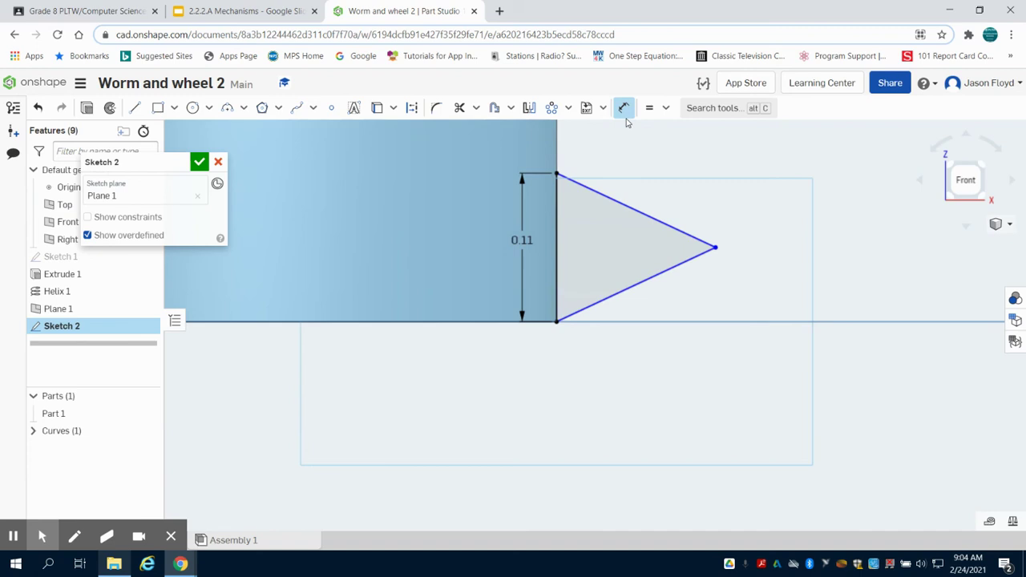
pyautogui.click(714, 249)
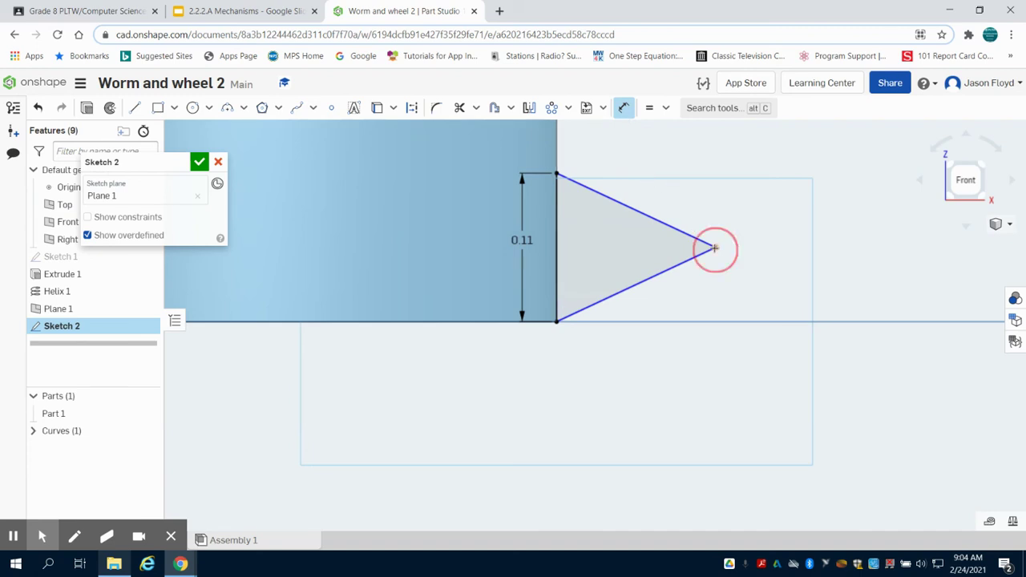
pyautogui.click(724, 323)
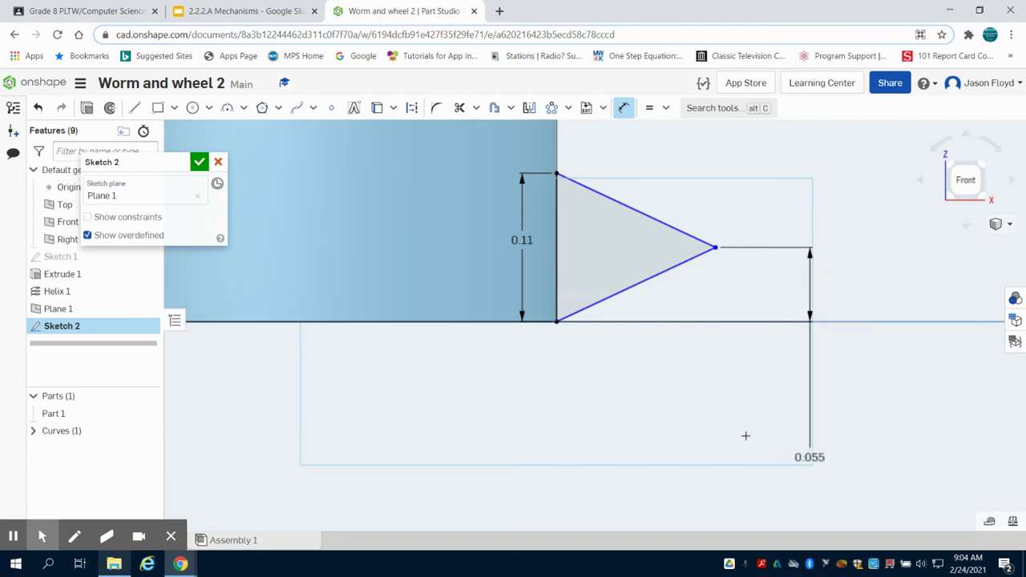
pyautogui.rightClick(753, 307)
pyautogui.click(780, 318)
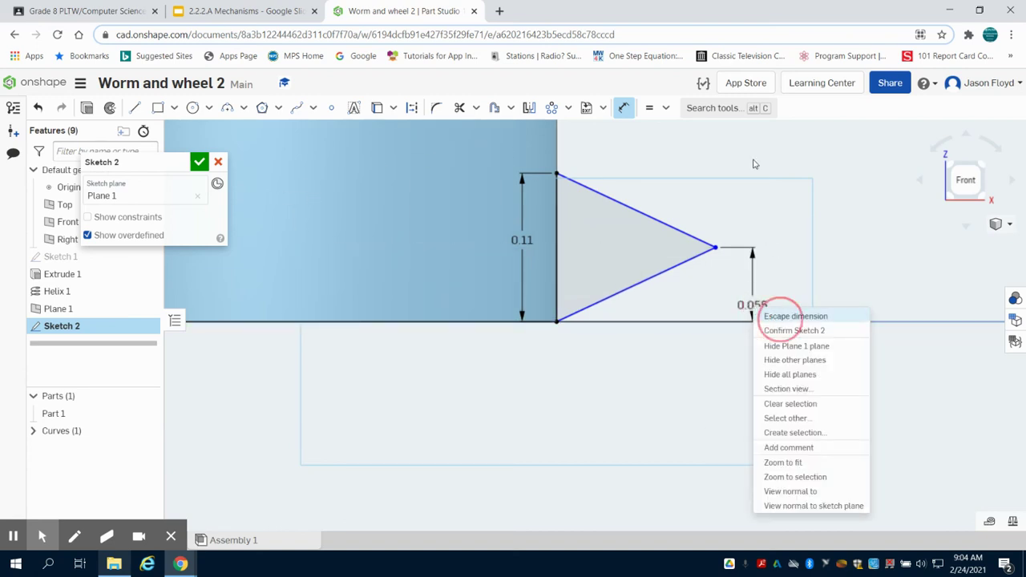
# Dimension the tip's horizontal distance from the left edge to 0.055
pyautogui.click(623, 108)
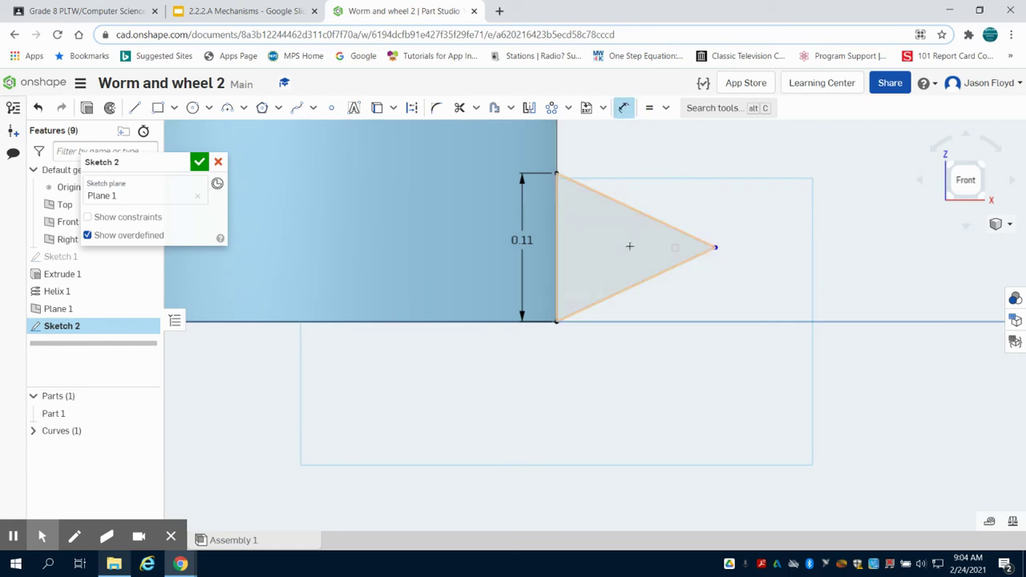
pyautogui.click(556, 249)
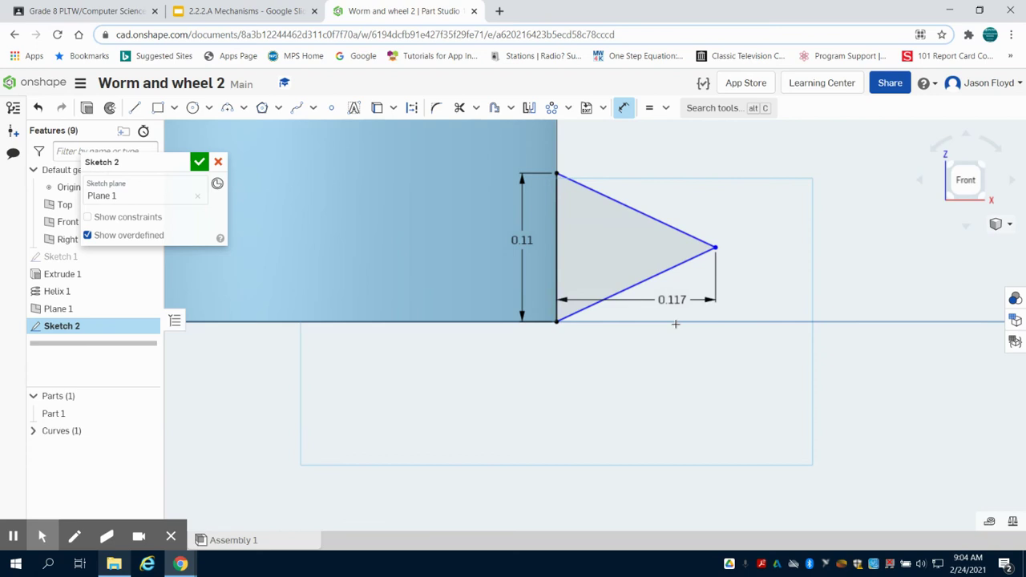
pyautogui.click(653, 362)
pyautogui.press('BackSpace')
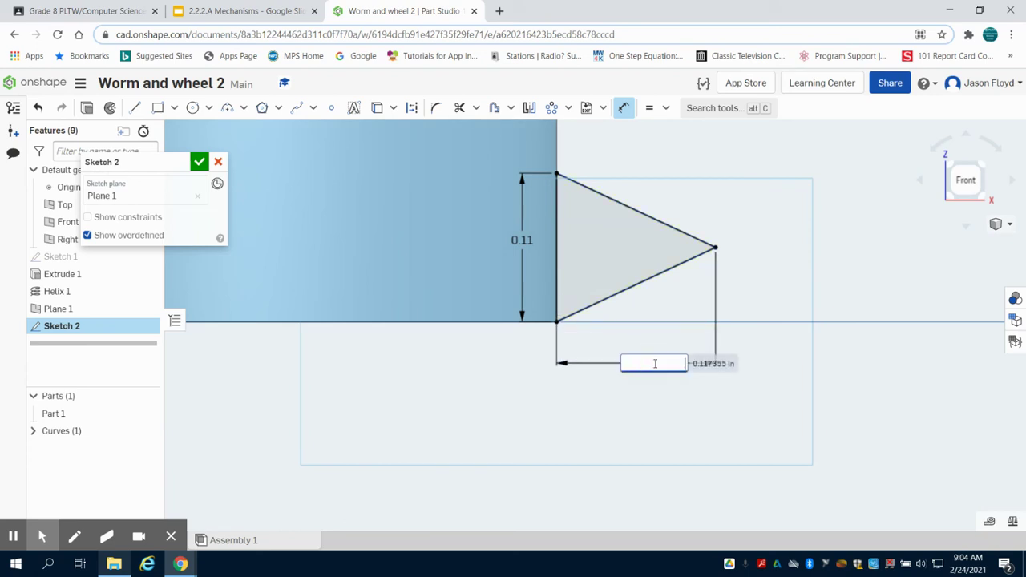
pyautogui.press('Return')
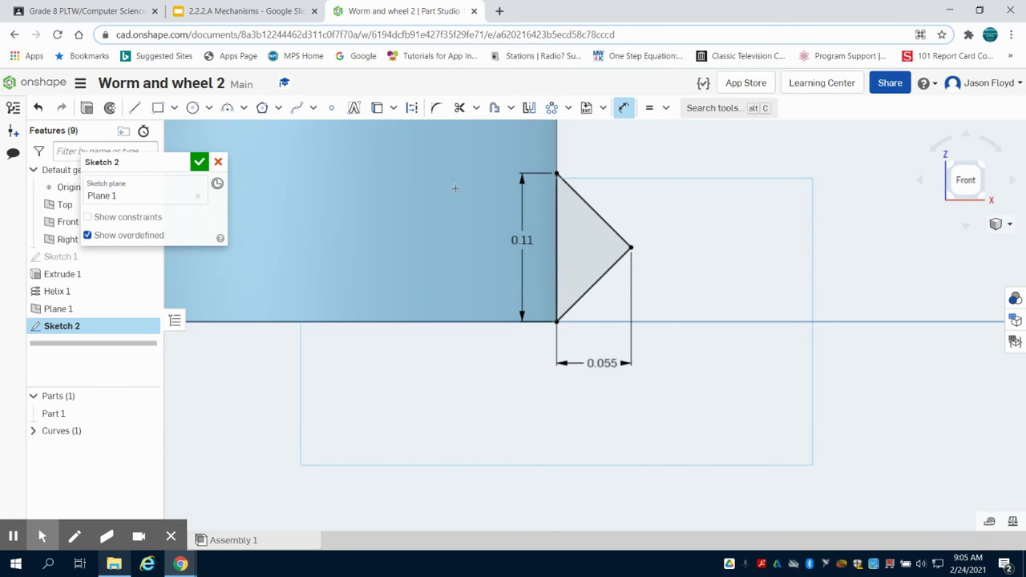
# Accept Sketch 2 and view the model isometrically
pyautogui.click(199, 162)
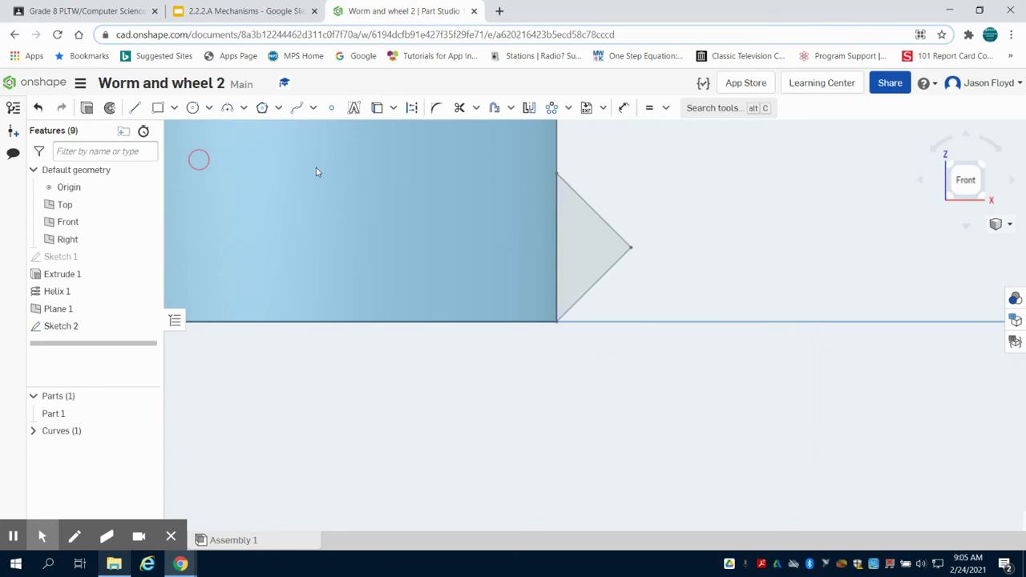
pyautogui.click(985, 171)
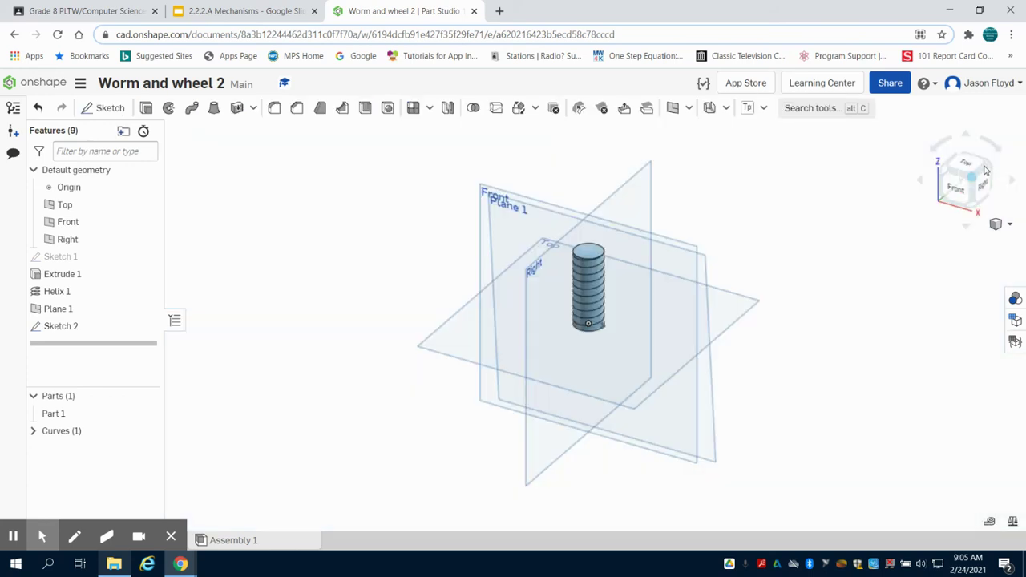
pyautogui.scroll(5, 602, 344)
pyautogui.scroll(2, 602, 345)
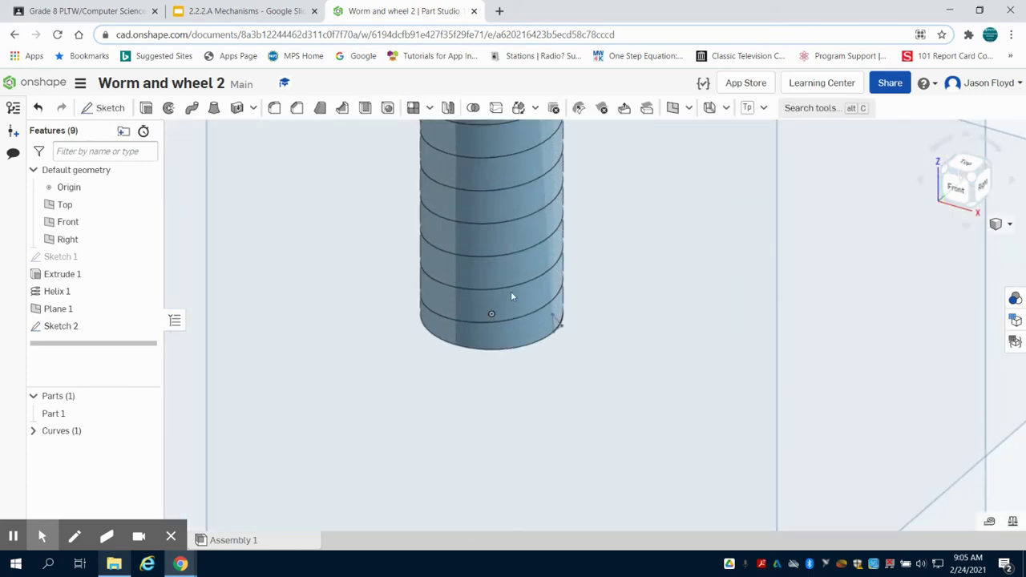
# Sweep the Sketch 2 triangle along the helix, adding it to Part 1
pyautogui.click(192, 114)
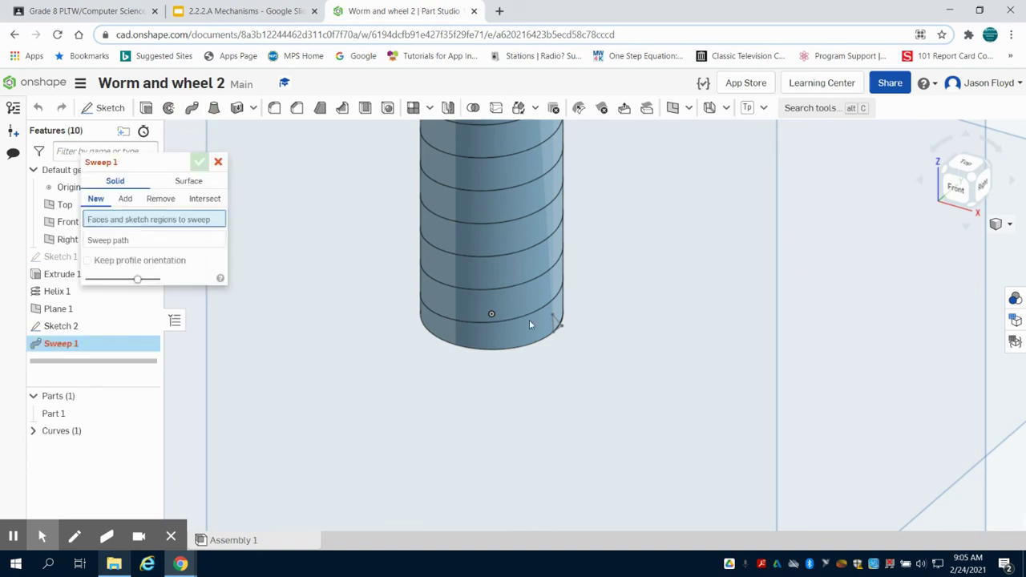
pyautogui.scroll(3, 533, 325)
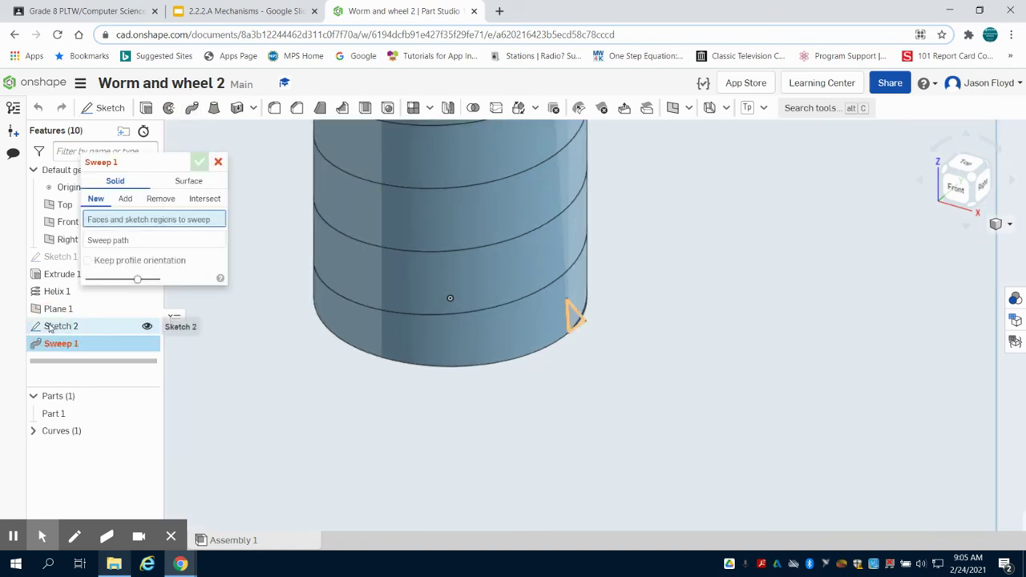
pyautogui.click(50, 328)
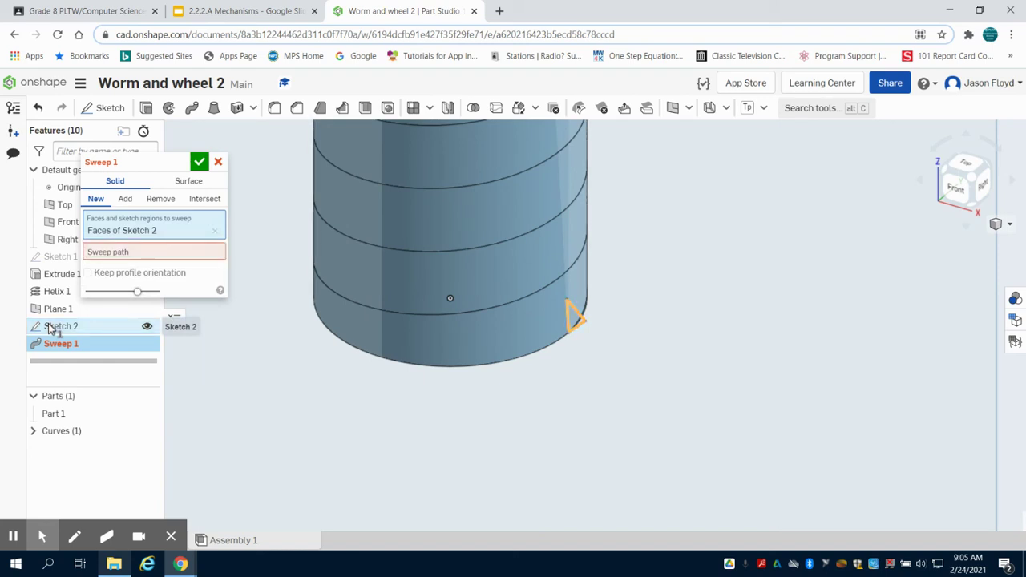
pyautogui.click(192, 254)
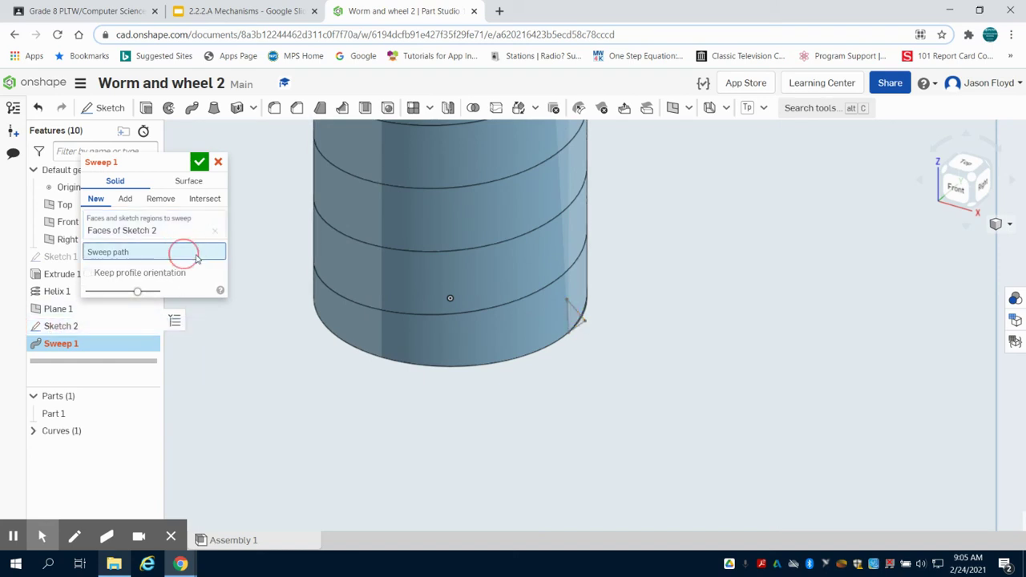
pyautogui.click(401, 251)
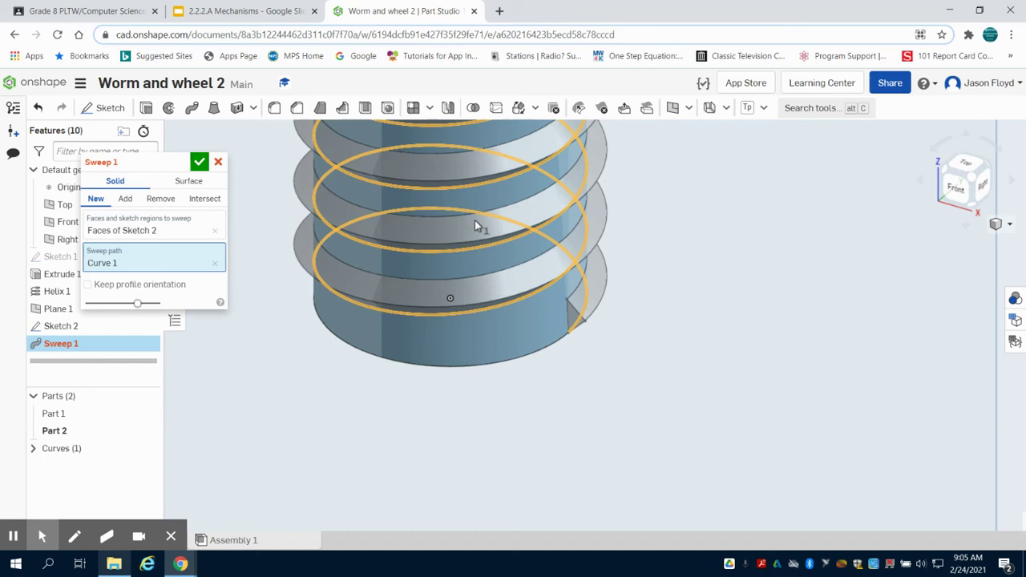
pyautogui.scroll(-3, 568, 248)
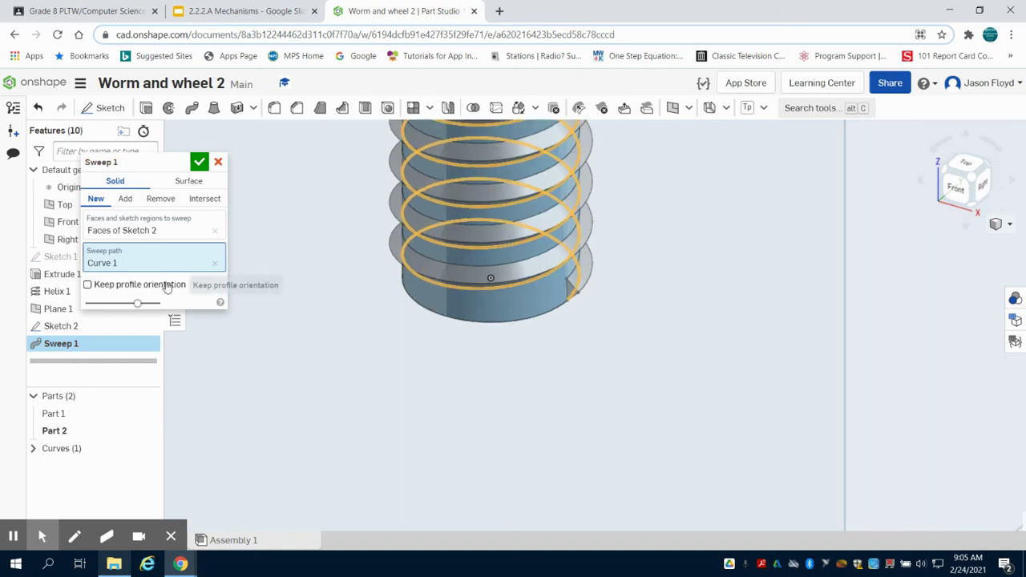
pyautogui.click(125, 201)
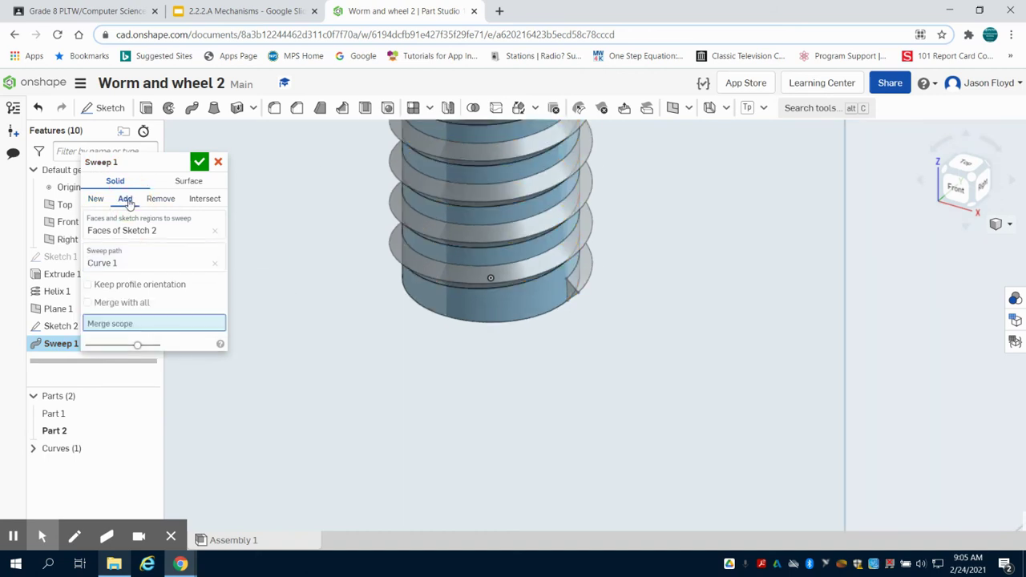
pyautogui.click(118, 324)
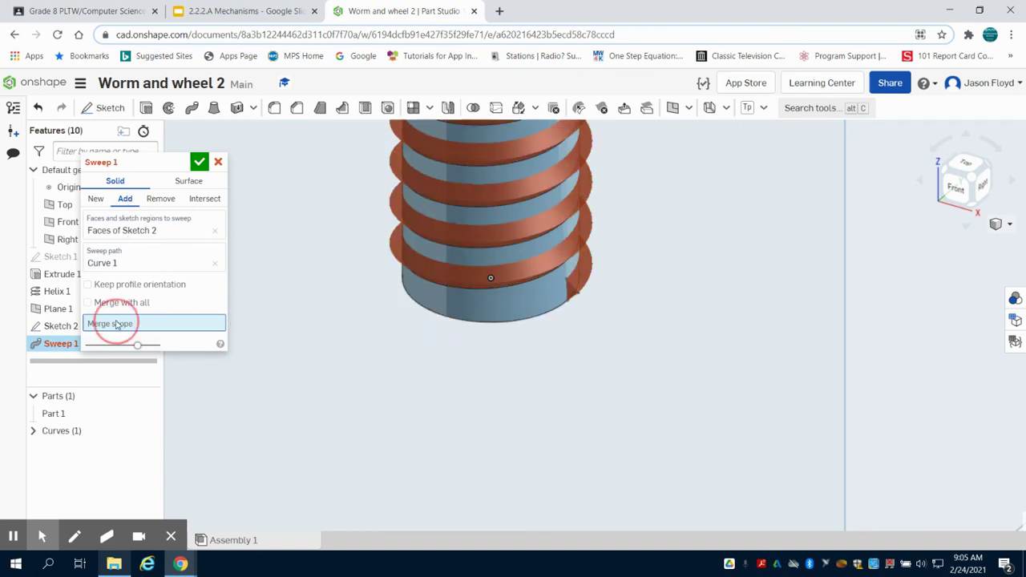
pyautogui.click(517, 289)
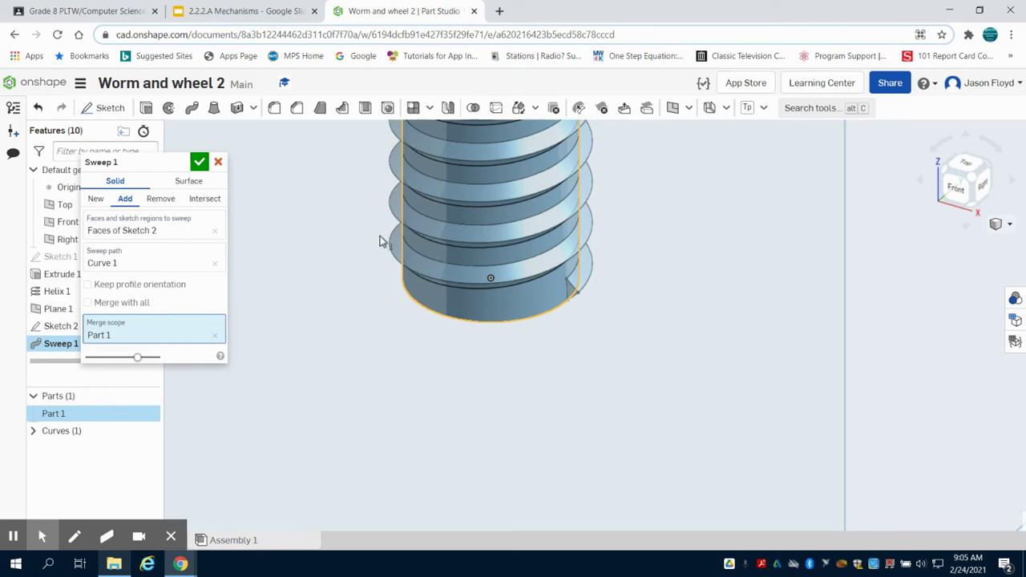
pyautogui.click(200, 162)
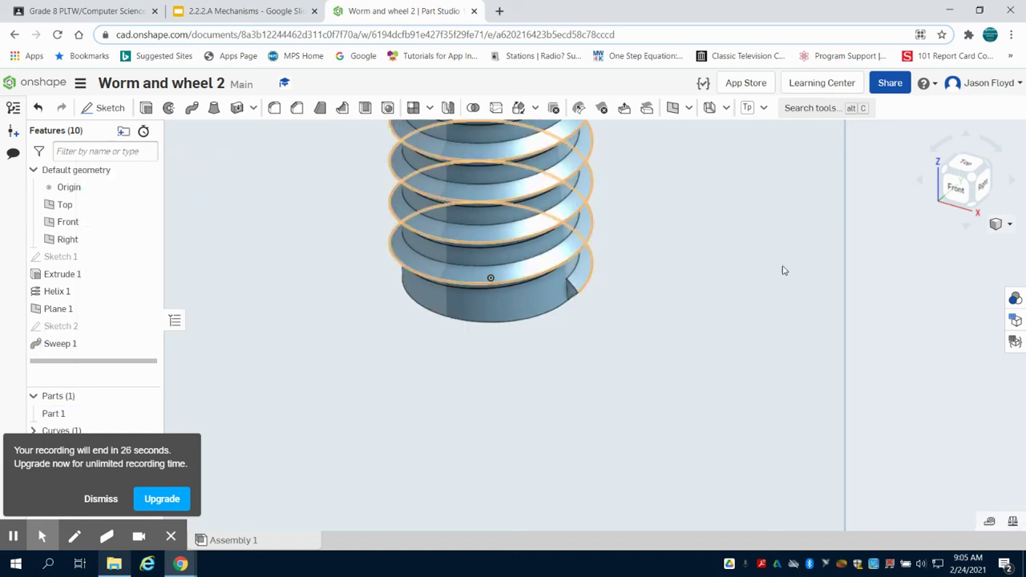
# Sketch a centered 0.25 circle on the worm's top face and set up a Remove extrude
pyautogui.moveTo(806, 267)
pyautogui.mouseDown(button='right')
pyautogui.moveTo(803, 295)
pyautogui.moveTo(798, 281)
pyautogui.mouseUp(button='right')
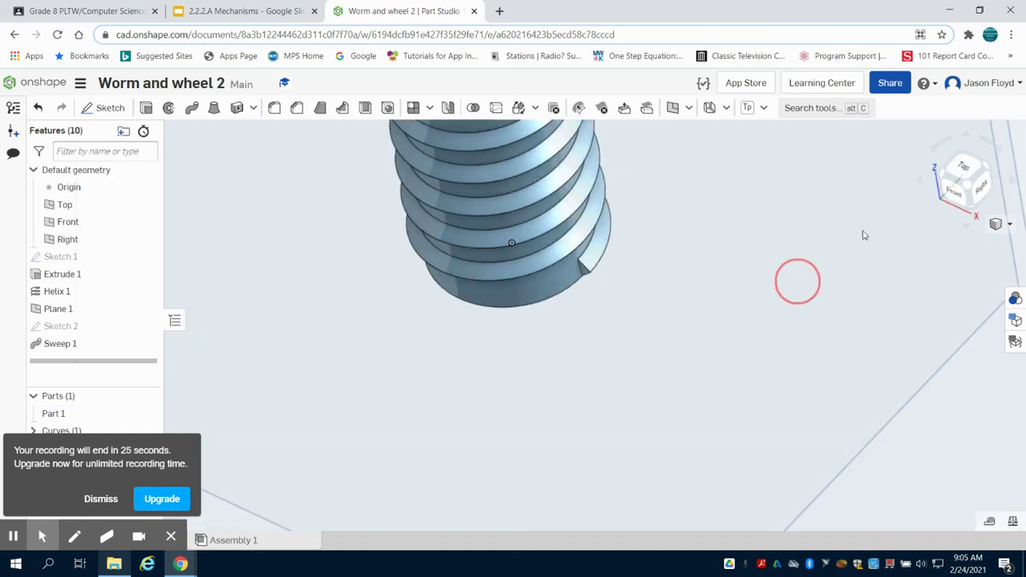
pyautogui.click(971, 183)
pyautogui.moveTo(736, 196); pyautogui.dragTo(738, 221, button='right')
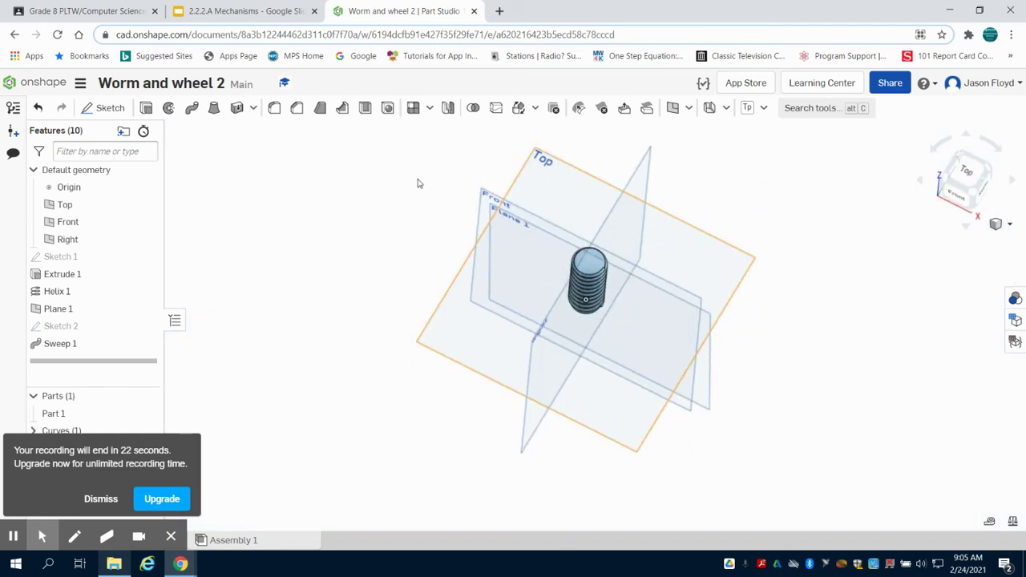
pyautogui.scroll(5, 590, 267)
pyautogui.click(589, 269)
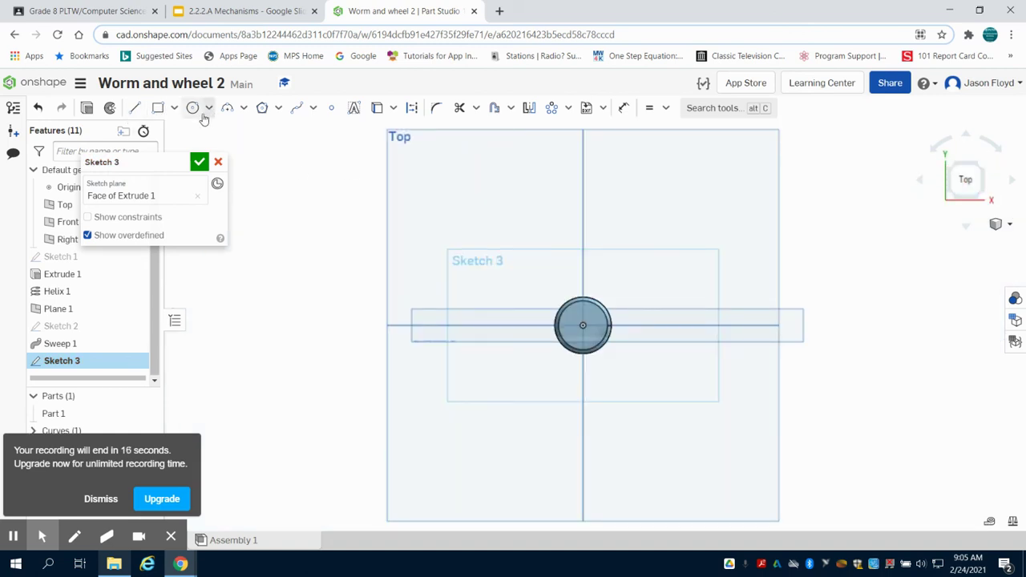
pyautogui.click(193, 108)
pyautogui.click(582, 323)
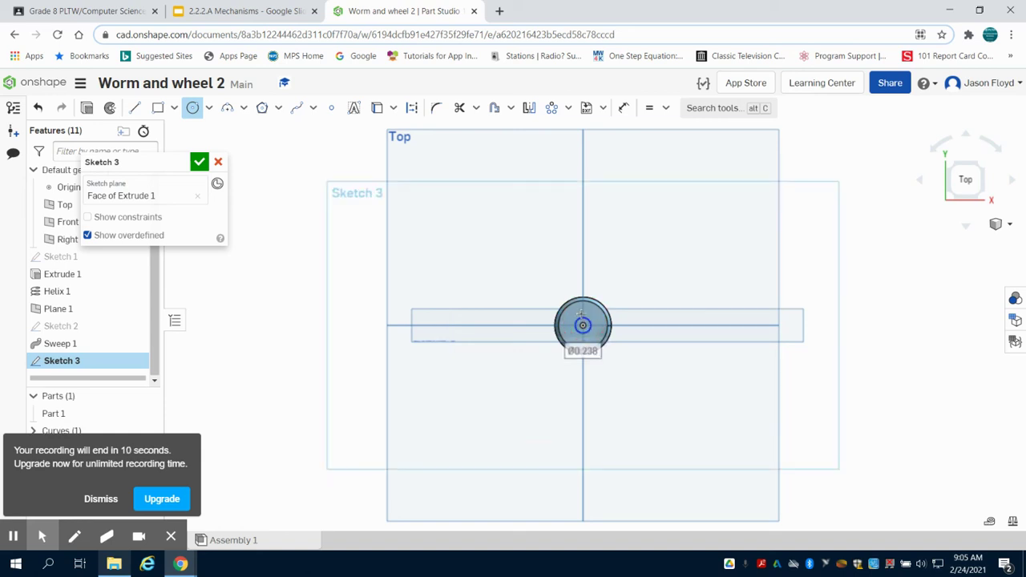
pyautogui.click(581, 312)
pyautogui.press('Return')
pyautogui.hotkey('shift', 'e')
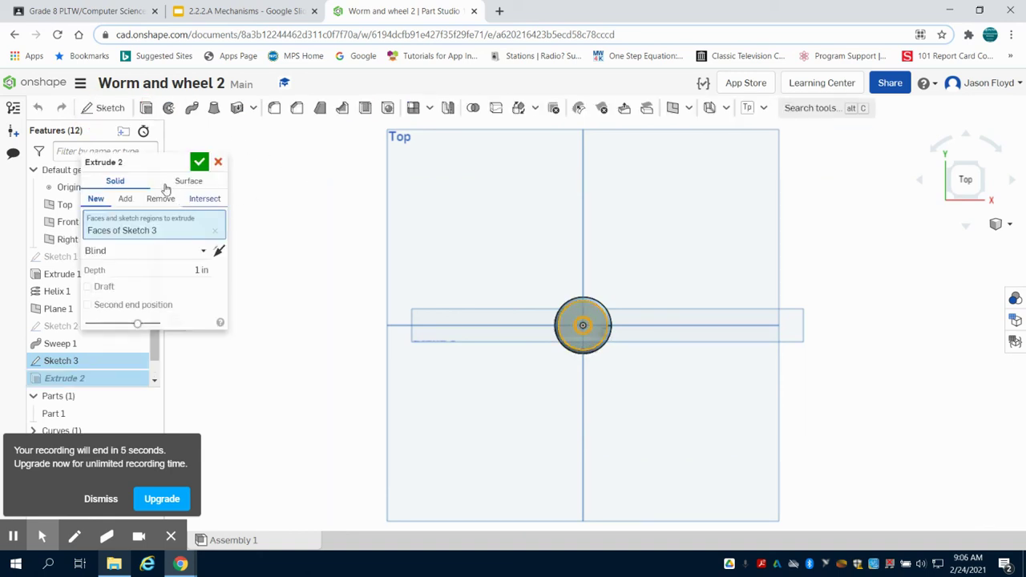
pyautogui.click(159, 199)
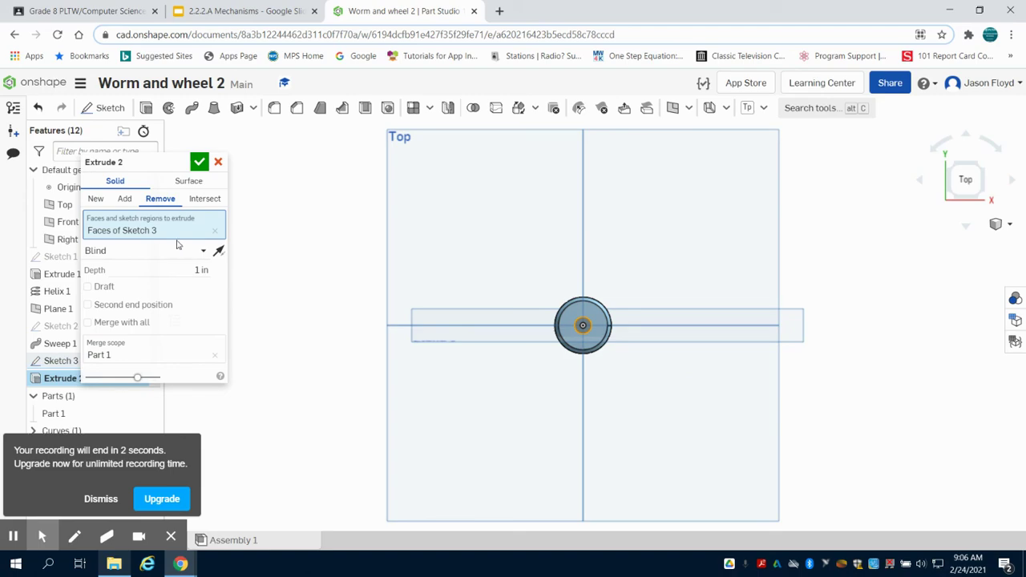